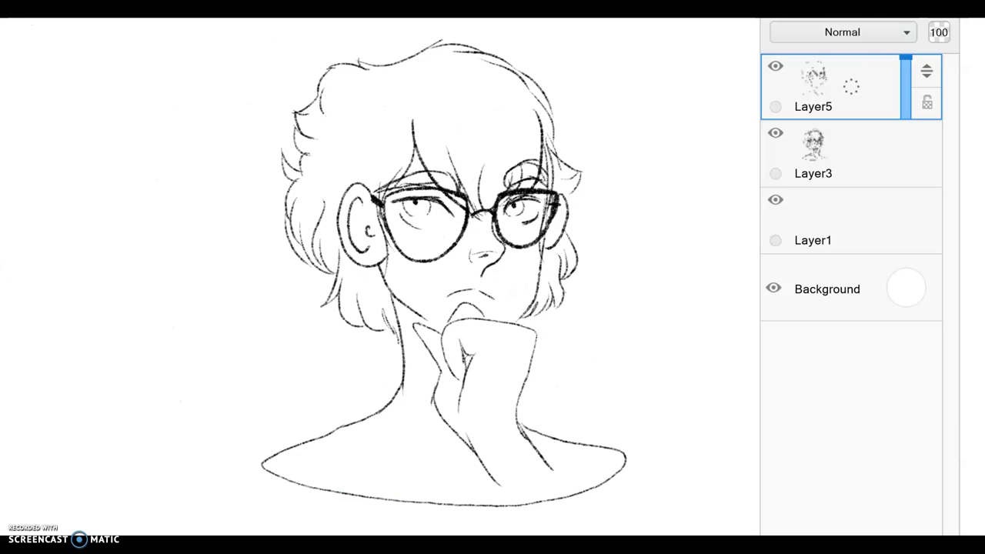
key("Tab")
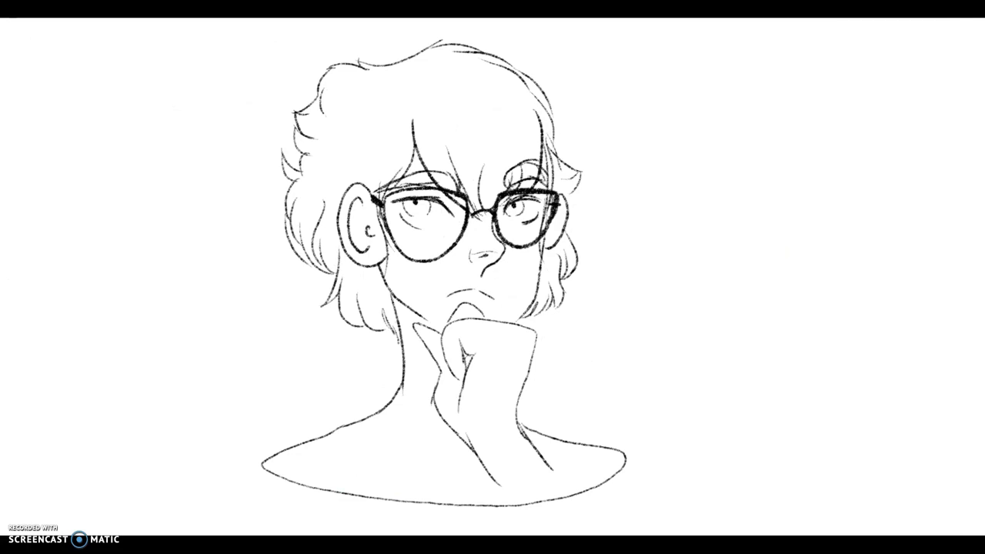
scroll(493, 277, "up", 3)
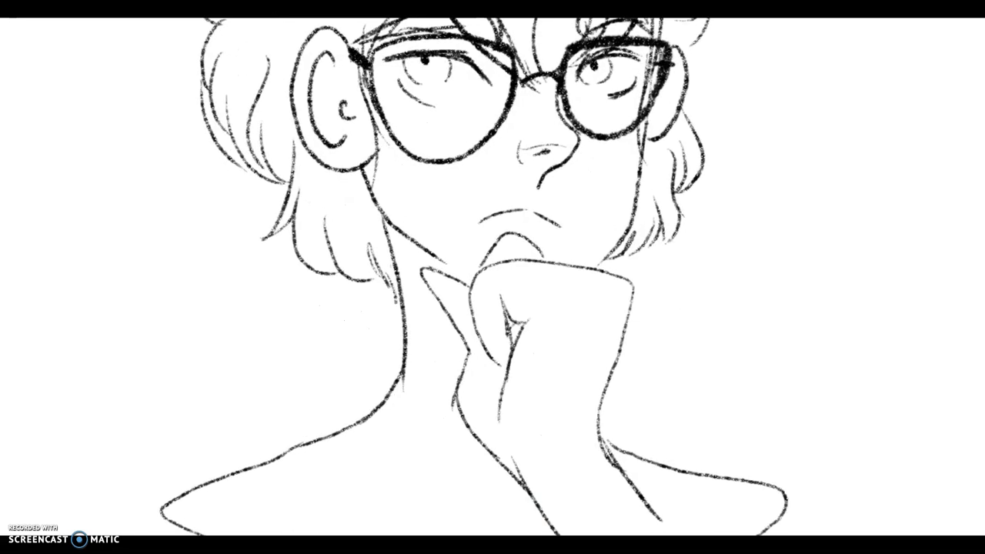
mouse_move(452, 227)
left_mouse_down()
mouse_move(508, 184)
mouse_move(569, 188)
mouse_move(477, 212)
left_mouse_up()
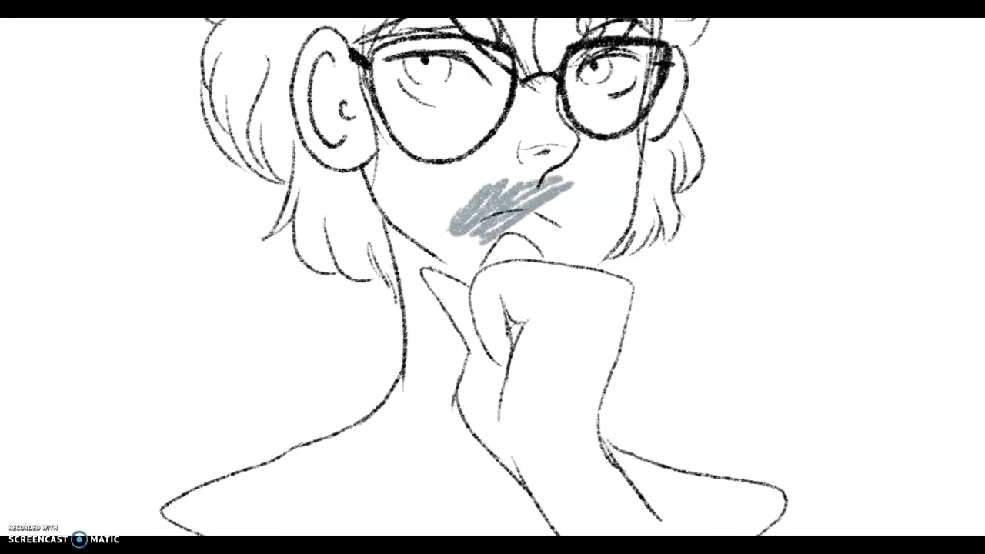
key("ctrl+z")
scroll(493, 277, "up", 3)
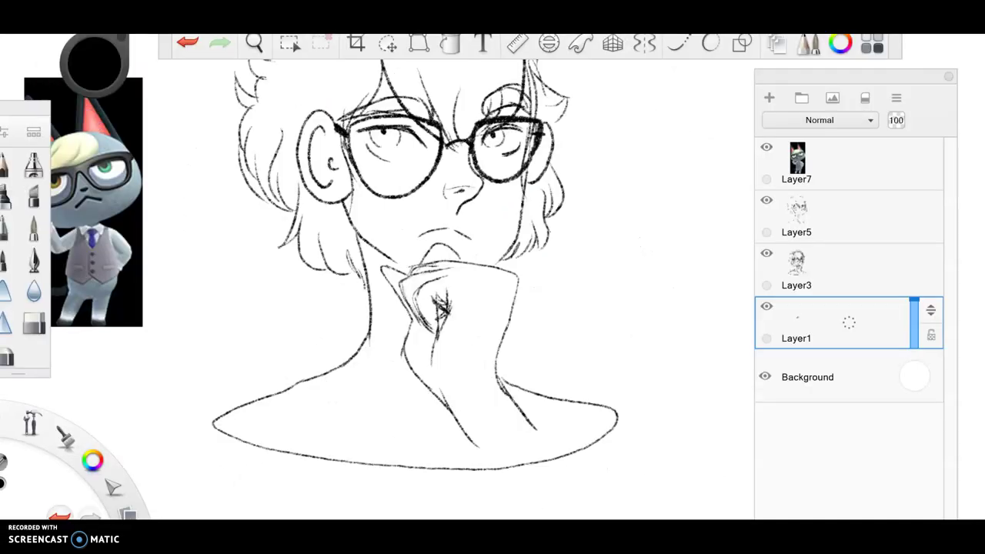
scroll(415, 261, "down", 1)
scroll(415, 289, "up", 3)
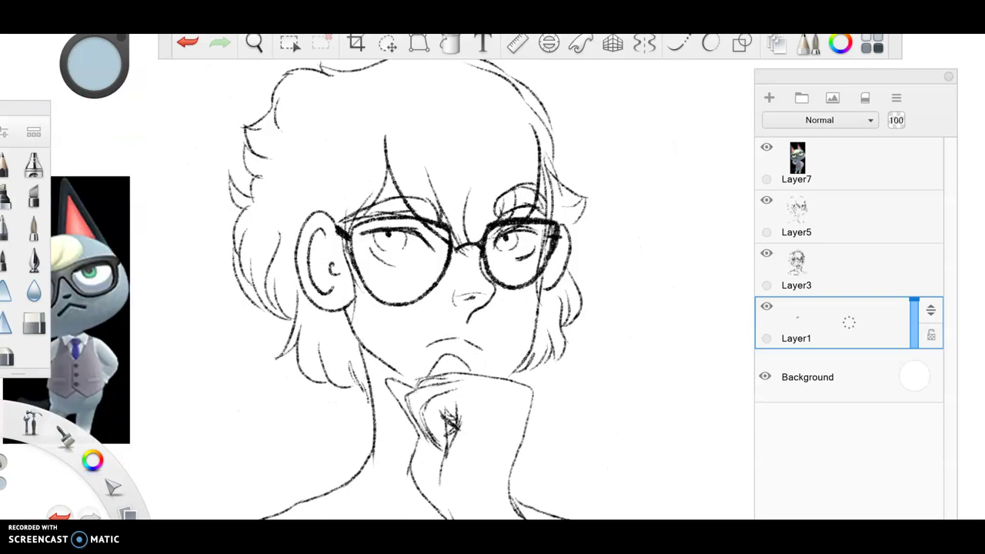
mouse_move(373, 154)
left_mouse_down()
mouse_move(402, 227)
mouse_move(374, 190)
left_mouse_up()
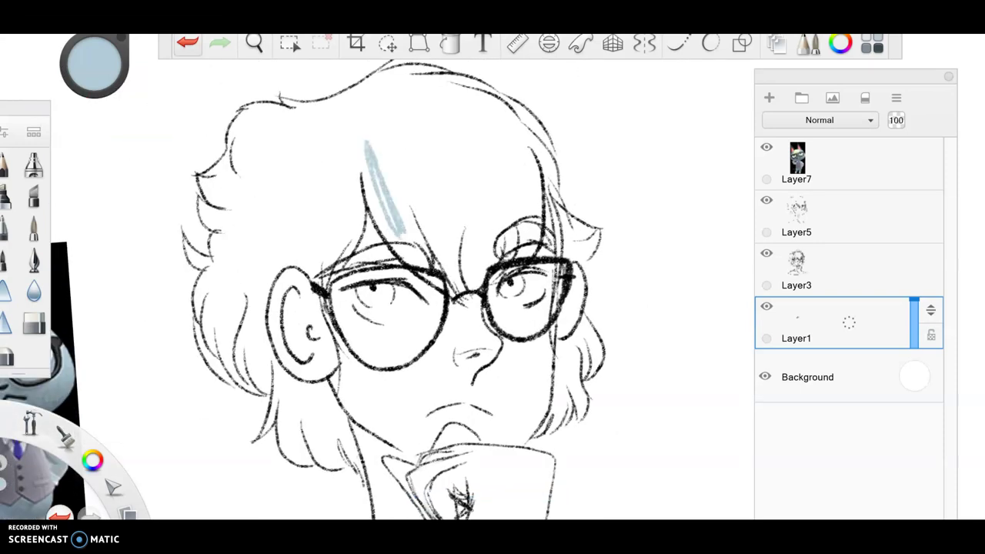
left_click(187, 43)
Block in the whole hair area on Layer1 with the inking brush, using a flat grey-blue slightly darker than the sampled light blue.
left_click(34, 260)
mouse_move(323, 125)
left_mouse_down()
mouse_move(332, 215)
mouse_move(323, 240)
mouse_move(362, 254)
mouse_move(323, 269)
left_mouse_up()
mouse_move(307, 227)
left_mouse_down()
mouse_move(297, 246)
mouse_move(286, 156)
mouse_move(238, 223)
mouse_move(223, 138)
mouse_move(197, 216)
left_mouse_up()
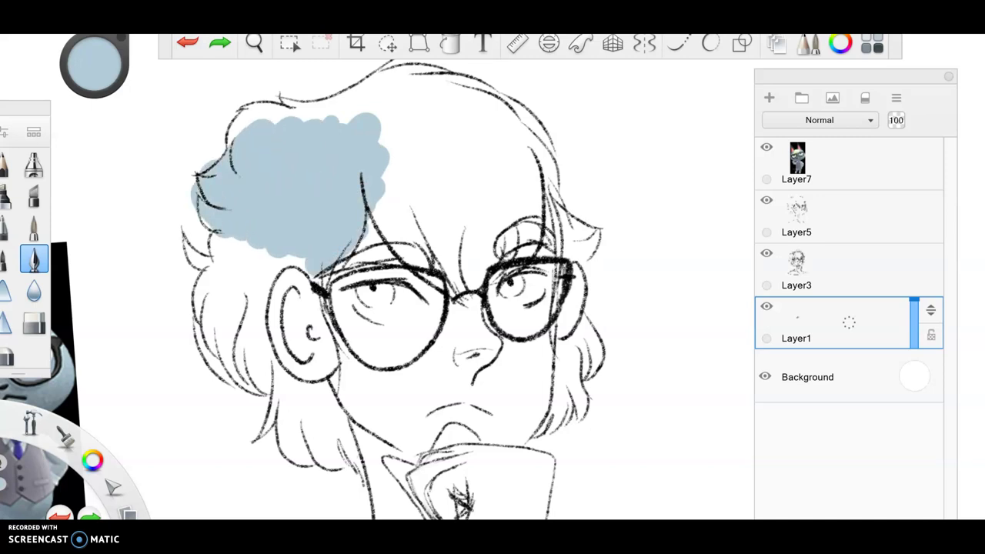
mouse_move(94, 66)
left_mouse_down()
mouse_move(94, 85)
mouse_move(77, 65)
left_mouse_up()
left_click_drag(269, 162, 260, 235)
mouse_move(284, 143)
left_mouse_down()
mouse_move(225, 134)
mouse_move(183, 323)
left_mouse_up()
mouse_move(200, 269)
left_mouse_down()
mouse_move(254, 384)
mouse_move(304, 238)
mouse_move(230, 458)
mouse_move(338, 269)
left_mouse_up()
mouse_move(338, 415)
left_mouse_down()
mouse_move(296, 184)
mouse_move(323, 100)
mouse_move(385, 177)
mouse_move(454, 69)
mouse_move(354, 208)
mouse_move(530, 85)
mouse_move(431, 262)
mouse_move(554, 284)
mouse_move(569, 415)
mouse_move(562, 454)
mouse_move(596, 173)
left_mouse_up()
mouse_move(338, 430)
left_mouse_down()
mouse_move(315, 461)
mouse_move(362, 477)
mouse_move(346, 370)
mouse_move(339, 416)
left_mouse_up()
Erase the blue spilling along the jaw and the hair's right outer edge, and patch the lower right lock with blue.
key("e")
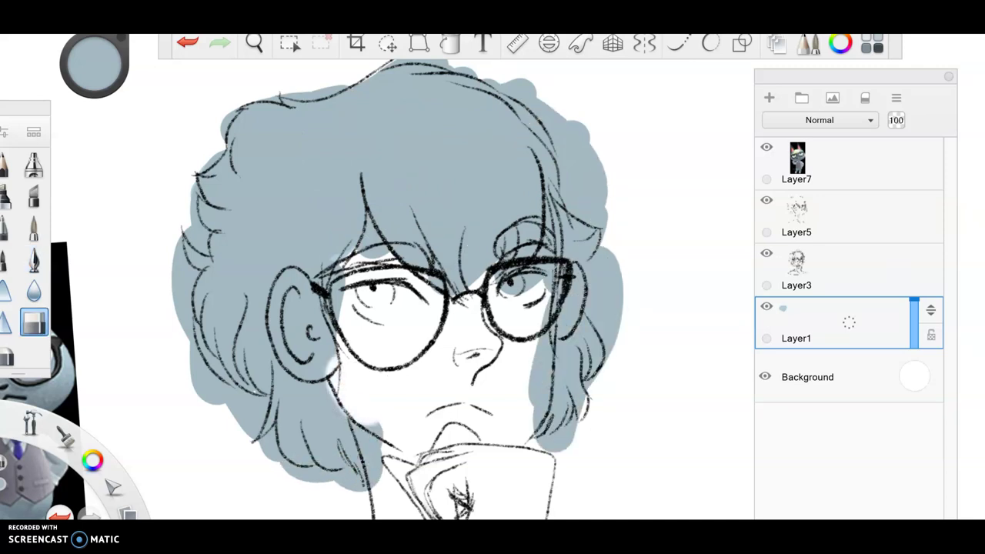
left_click(187, 42)
mouse_move(423, 443)
left_mouse_down()
mouse_move(385, 461)
mouse_move(369, 419)
left_mouse_up()
mouse_move(604, 212)
left_mouse_down()
mouse_move(577, 127)
mouse_move(569, 192)
left_mouse_up()
left_click_drag(638, 265, 625, 339)
key("e")
left_click_drag(584, 393, 586, 418)
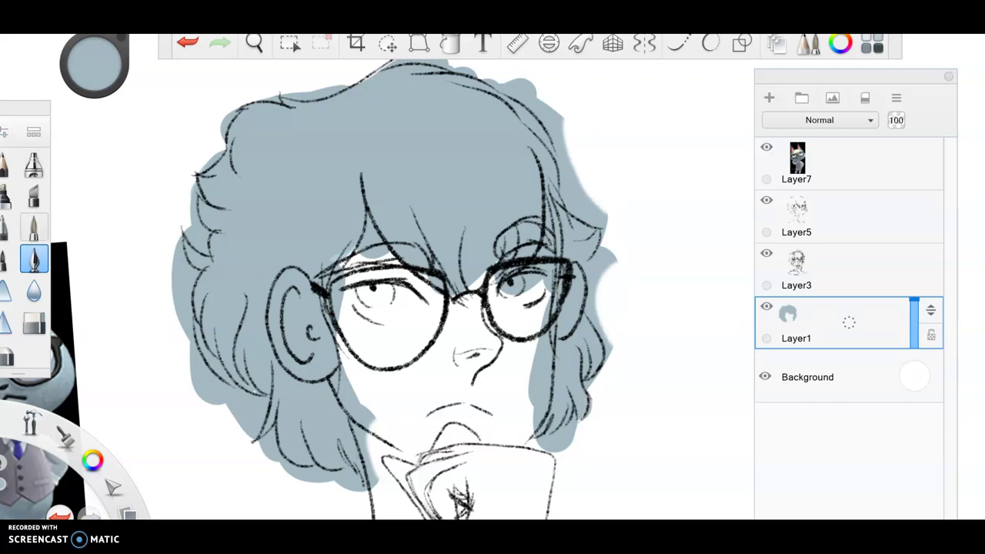
Erase the grey-blue paint from the eyes, inside the glasses lenses and from the skin gap above the left eye.
left_click(34, 322)
left_click(34, 322)
left_click_drag(470, 257, 407, 257)
left_click_drag(608, 248, 591, 299)
mouse_move(546, 267)
left_mouse_down()
mouse_move(550, 294)
mouse_move(559, 266)
mouse_move(546, 325)
left_mouse_up()
mouse_move(558, 263)
left_mouse_down()
mouse_move(496, 280)
mouse_move(539, 294)
left_mouse_up()
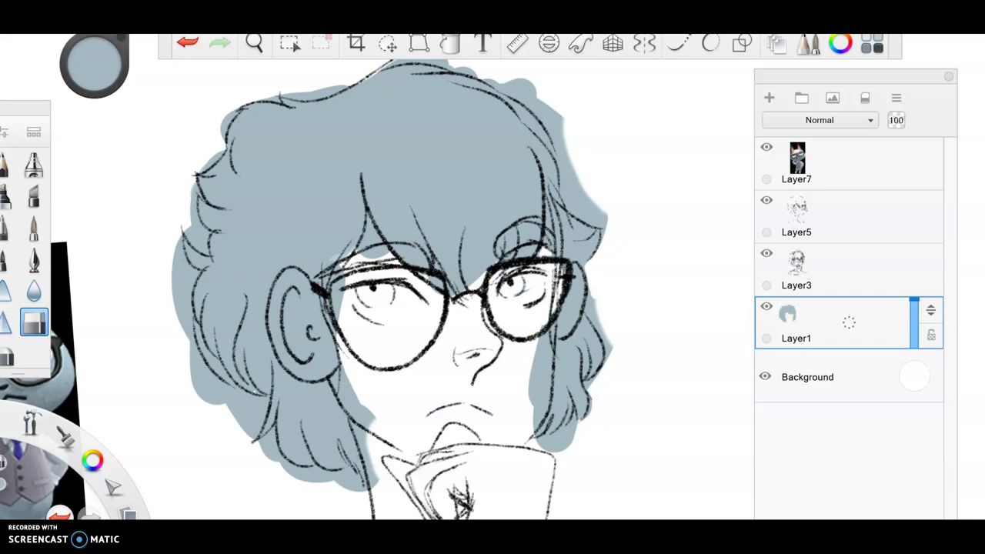
left_click_drag(445, 277, 431, 297)
mouse_move(384, 253)
left_mouse_down()
mouse_move(369, 220)
mouse_move(363, 251)
mouse_move(374, 259)
mouse_move(340, 311)
left_mouse_up()
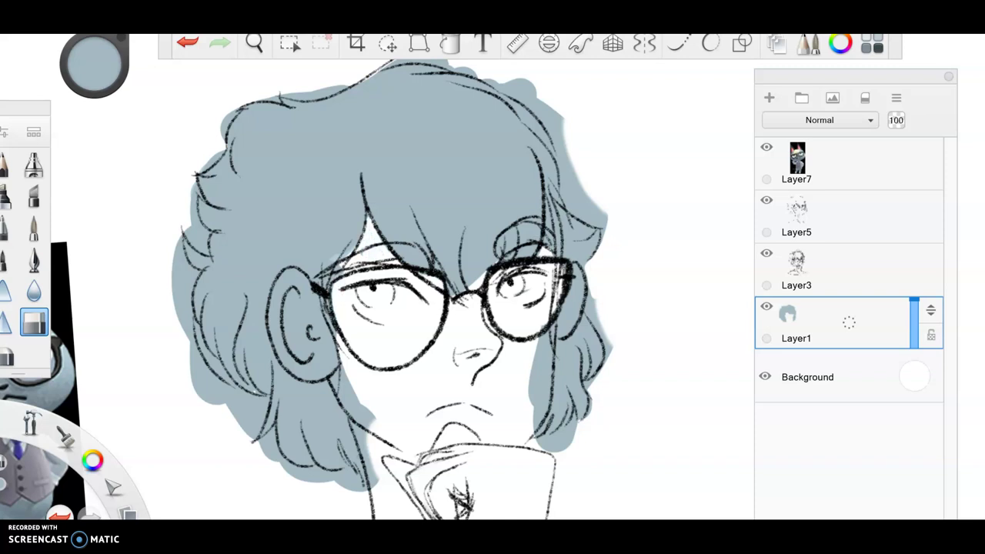
Erase the grey-blue paint spilling outside the outline along the left side of the hair.
left_click_drag(201, 212, 187, 307)
mouse_move(194, 269)
left_mouse_down()
mouse_move(177, 314)
mouse_move(201, 397)
mouse_move(214, 403)
left_mouse_up()
mouse_move(208, 369)
left_mouse_down()
mouse_move(223, 400)
mouse_move(243, 409)
left_mouse_up()
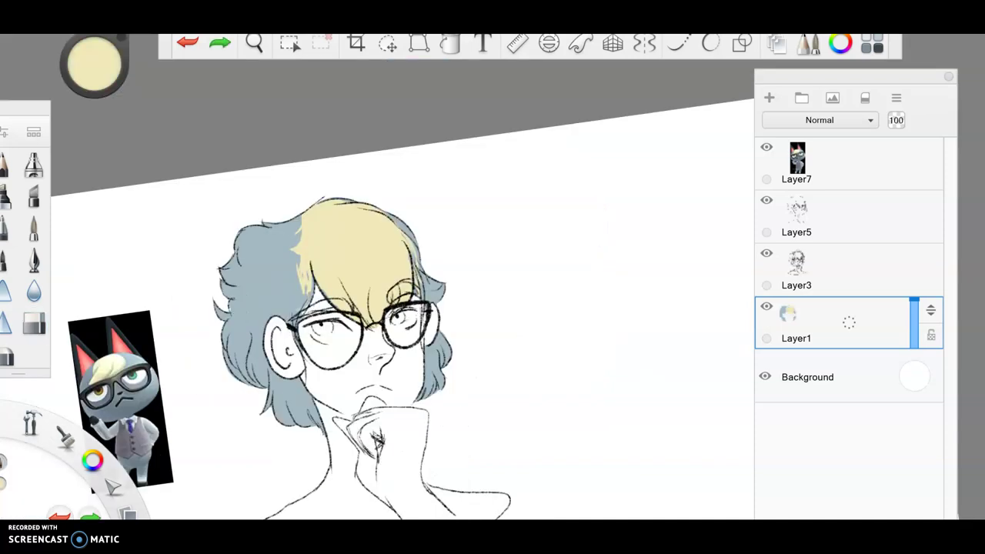
Paint both eyebrows in a flat dark slate blue on Layer1.
key("ctrl+y")
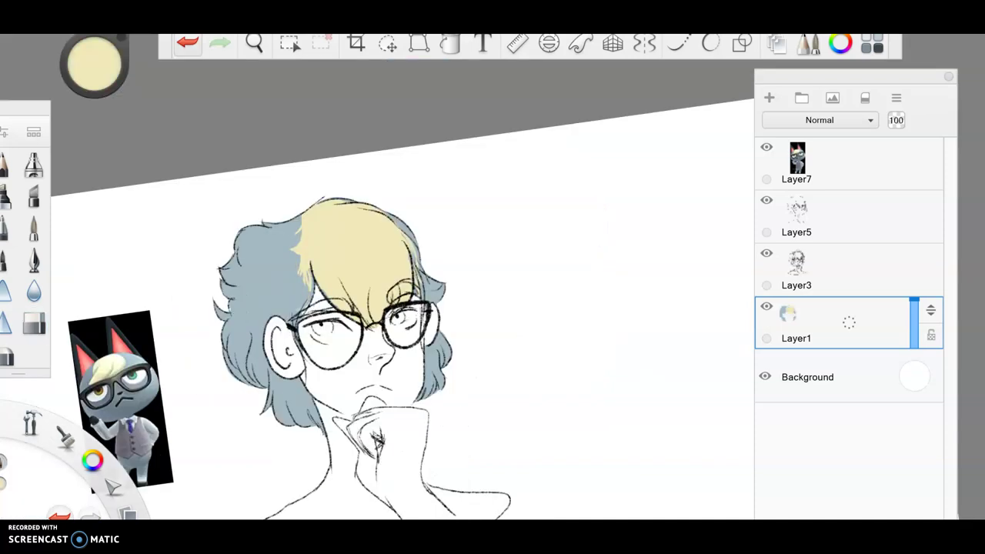
left_click(93, 65)
scroll(346, 347, "up", 3)
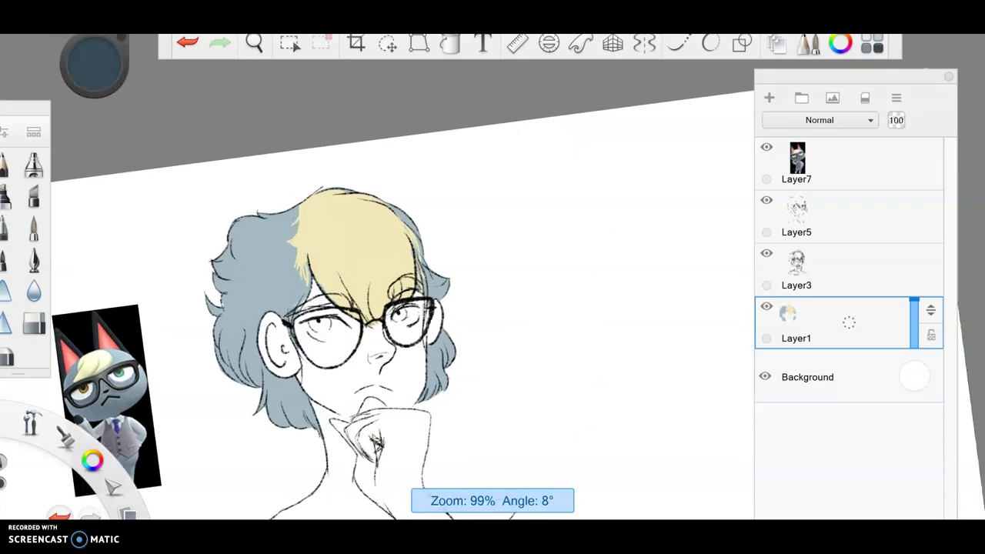
mouse_move(323, 241)
left_mouse_down()
mouse_move(241, 272)
mouse_move(321, 252)
left_mouse_up()
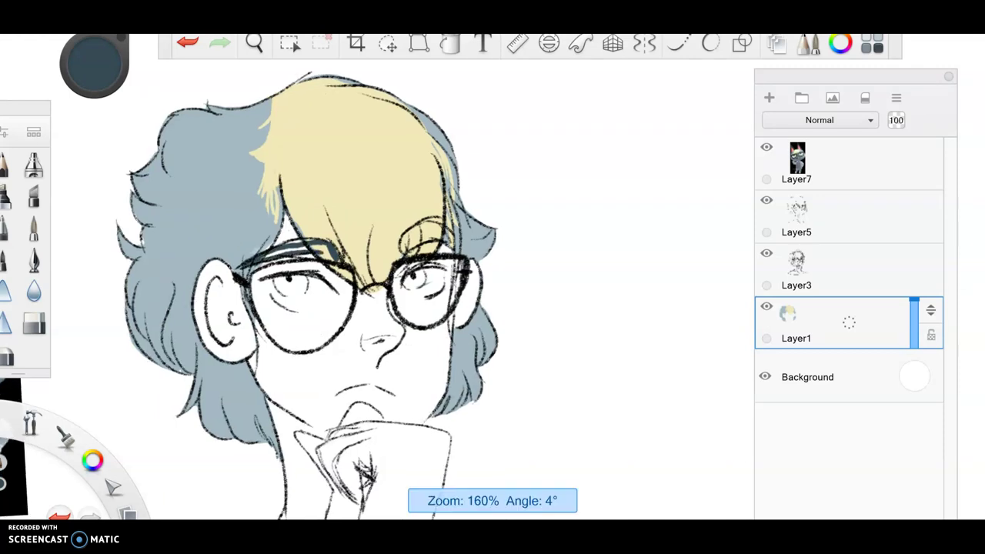
scroll(307, 277, "up", 3)
mouse_move(186, 215)
left_mouse_down()
mouse_move(296, 262)
mouse_move(284, 286)
mouse_move(262, 265)
mouse_move(296, 302)
left_mouse_up()
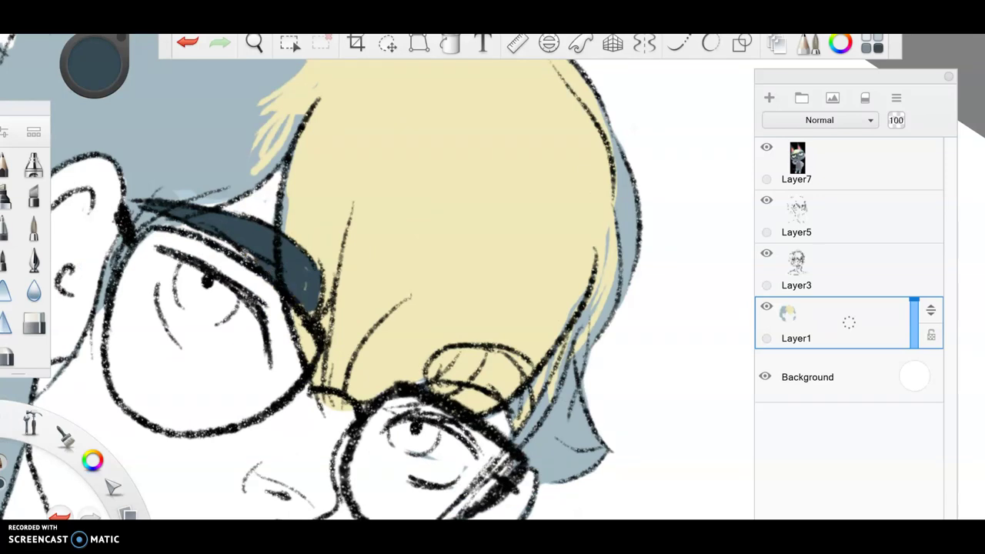
mouse_move(431, 360)
left_mouse_down()
mouse_move(445, 370)
mouse_move(432, 375)
mouse_move(478, 372)
mouse_move(492, 356)
mouse_move(503, 391)
mouse_move(446, 383)
mouse_move(512, 361)
mouse_move(514, 420)
mouse_move(529, 415)
mouse_move(515, 427)
left_mouse_up()
left_click_drag(469, 346, 509, 359)
Sample the green from the reference cat's eye and fill the right iris with it, keeping the colour within the outline.
key("Home")
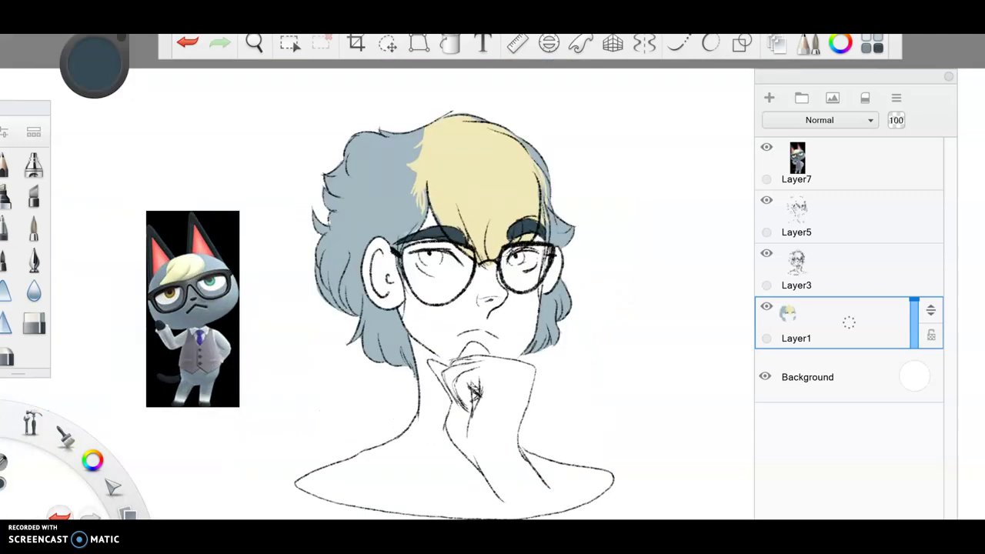
left_click(210, 283, "alt")
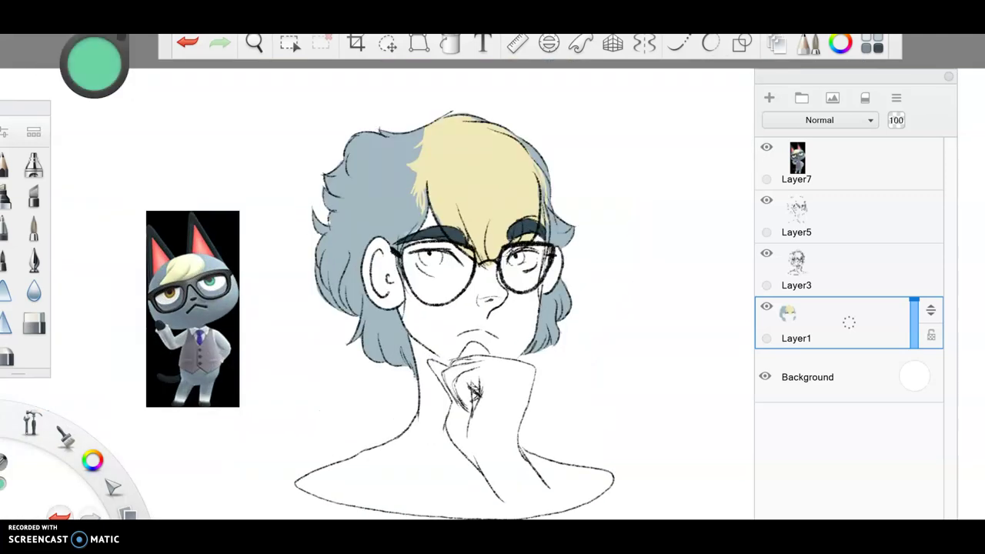
scroll(377, 277, "up", 5)
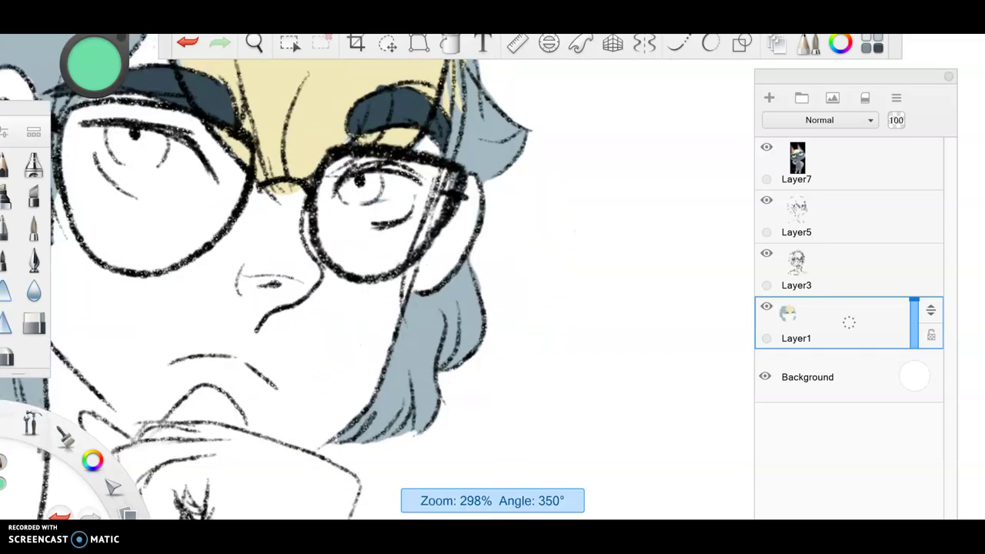
mouse_move(323, 215)
left_mouse_down()
mouse_move(331, 230)
mouse_move(304, 265)
mouse_move(320, 219)
mouse_move(315, 254)
left_mouse_up()
scroll(377, 277, "up", 3)
left_click_drag(377, 277, 539, 300)
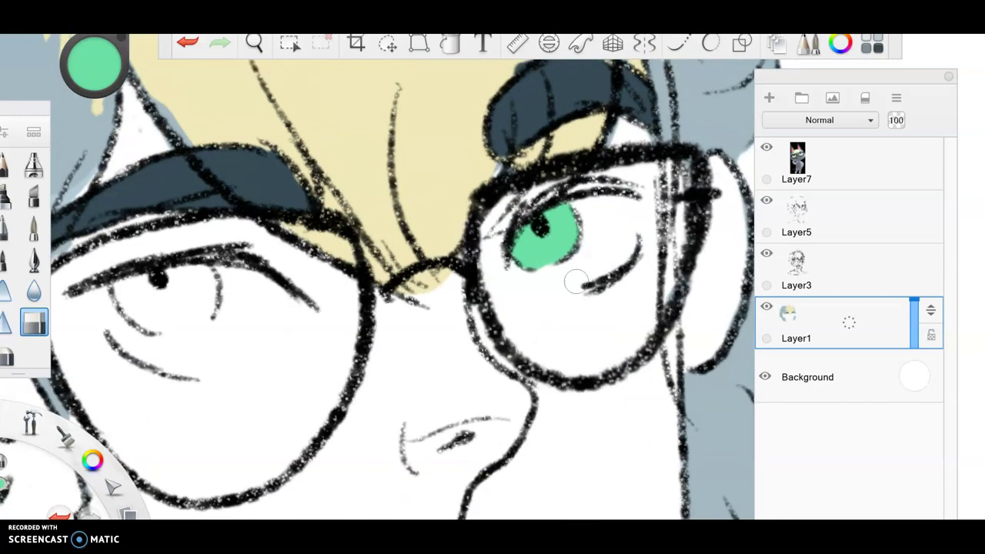
Sample the golden brown from the reference cat's other eye and fill the portrait's left iris with it.
scroll(366, 145, "down", 3)
left_click_drag(366, 146, 577, 281)
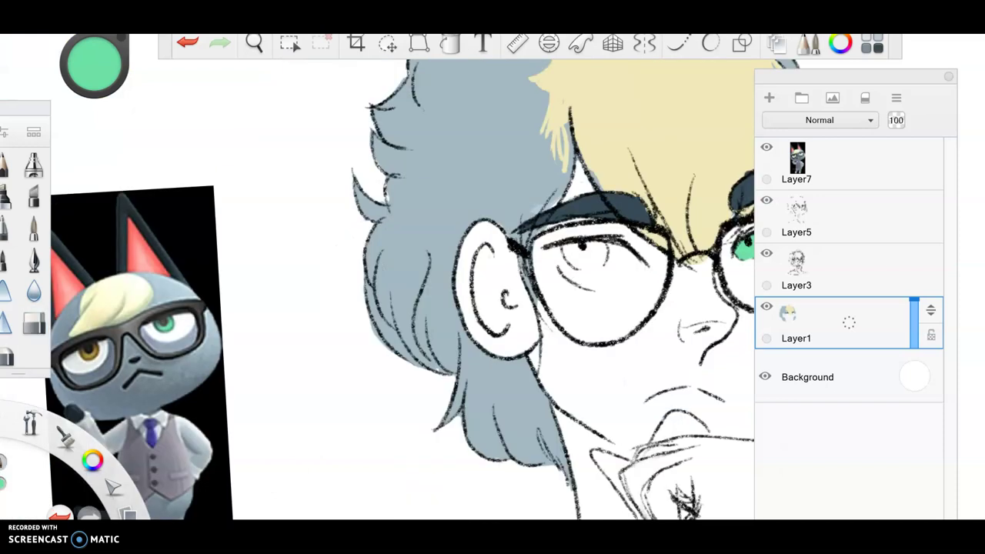
left_click(89, 352, "alt")
left_click_drag(492, 292, 154, 308)
scroll(154, 308, "up", 1)
mouse_move(246, 265)
left_mouse_down()
mouse_move(263, 283)
mouse_move(249, 285)
mouse_move(290, 283)
mouse_move(269, 274)
left_mouse_up()
Shade the upper part and sides of the green iris with a darker green, leaving a rounded light area at the bottom.
scroll(400, 277, "down", 3)
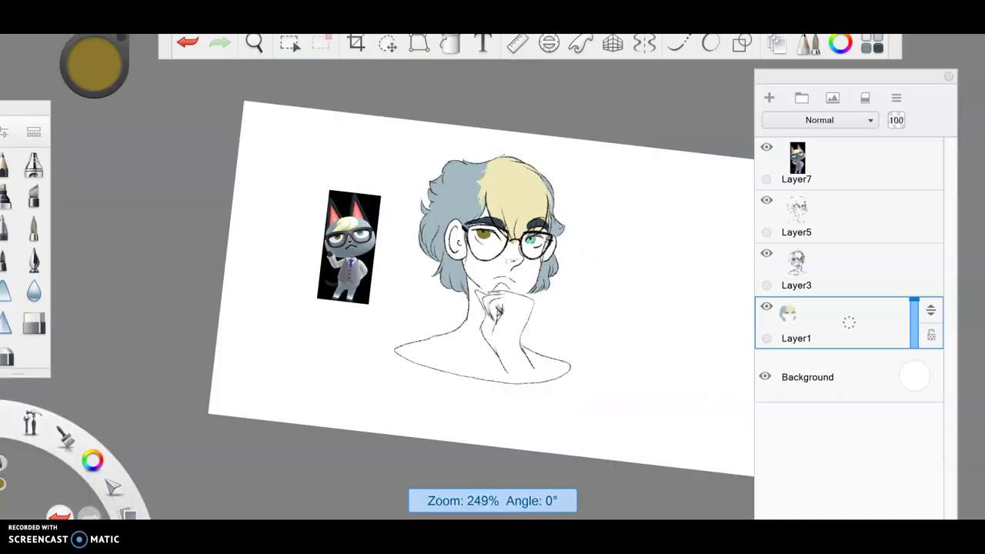
scroll(431, 261, "up", 3)
scroll(308, 181, "up", 3)
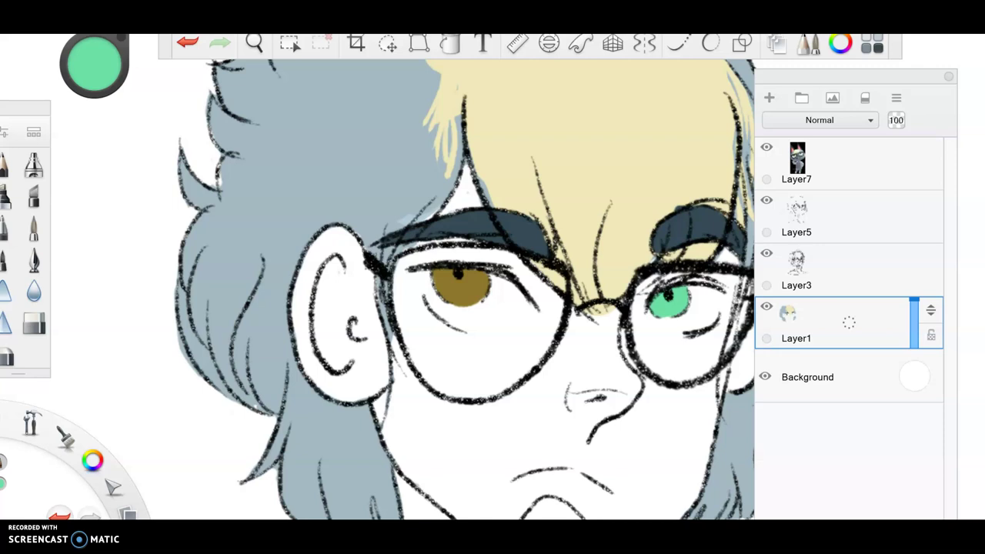
left_click_drag(94, 64, 97, 82)
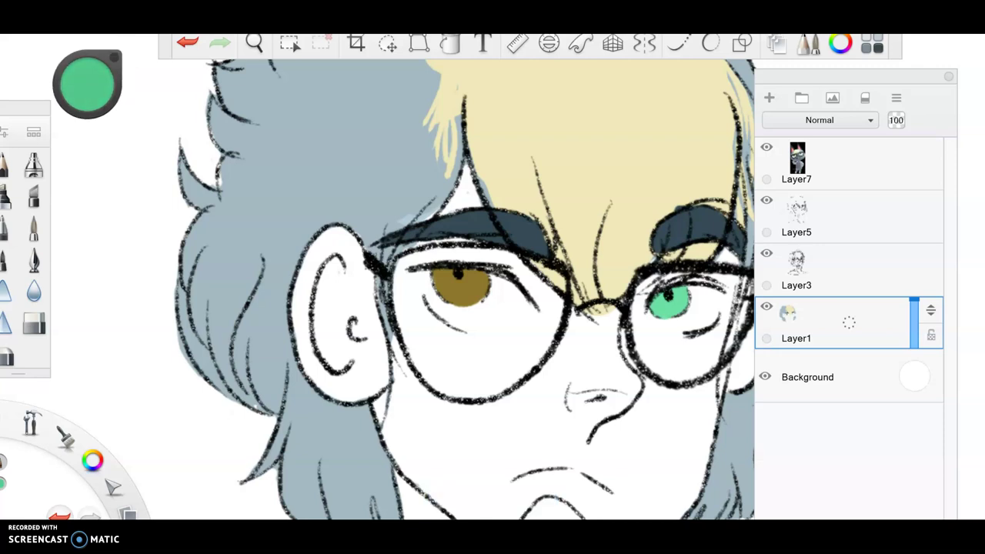
scroll(462, 292, "up", 3)
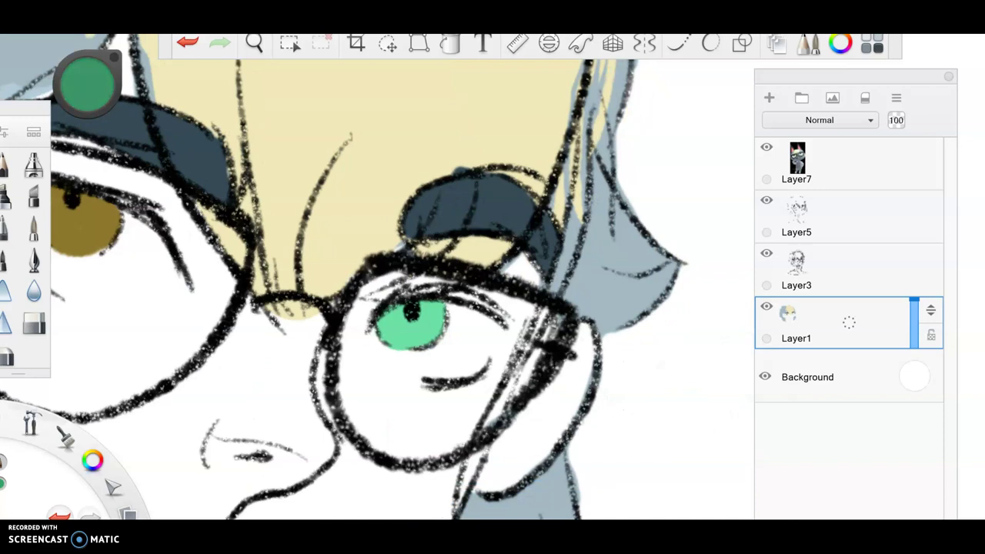
scroll(408, 323, "up", 3)
mouse_move(273, 339)
left_mouse_down()
mouse_move(316, 283)
mouse_move(258, 331)
mouse_move(267, 340)
left_mouse_up()
mouse_move(301, 286)
left_mouse_down()
mouse_move(316, 279)
mouse_move(383, 333)
left_mouse_up()
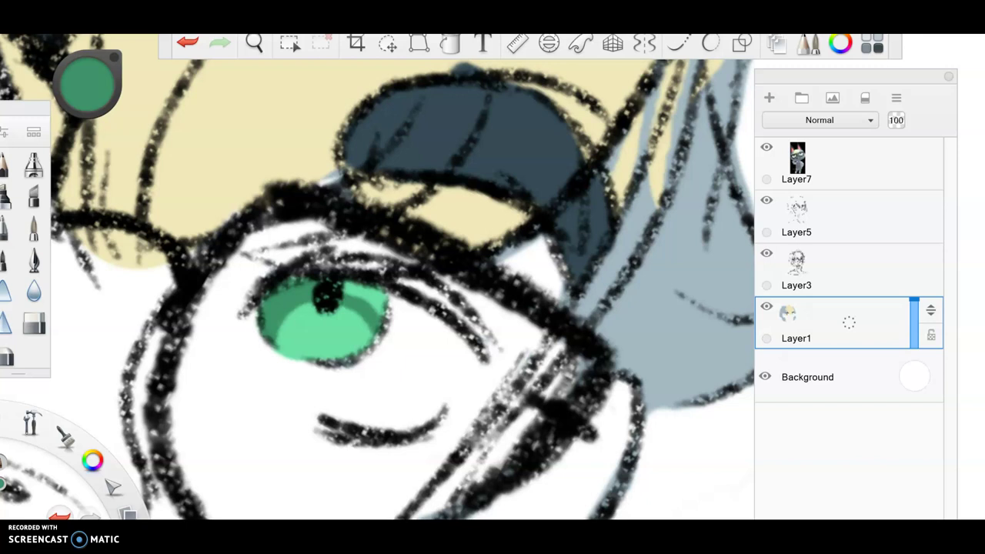
left_click_drag(338, 283, 382, 331)
mouse_move(369, 284)
left_mouse_down()
mouse_move(388, 317)
mouse_move(369, 341)
left_mouse_up()
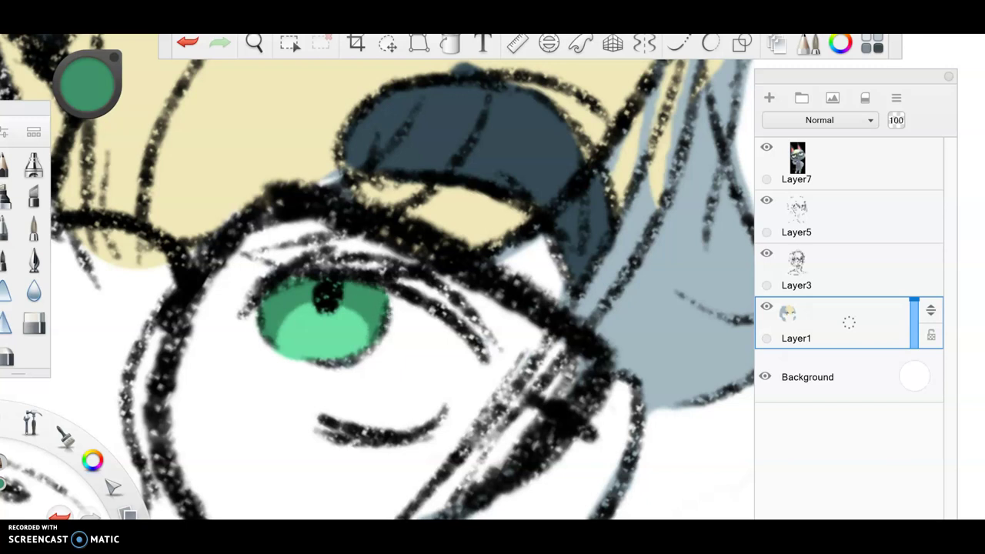
Shade the upper part and sides of the golden-brown iris with a darker brown.
key("Home")
scroll(330, 292, "up", 5)
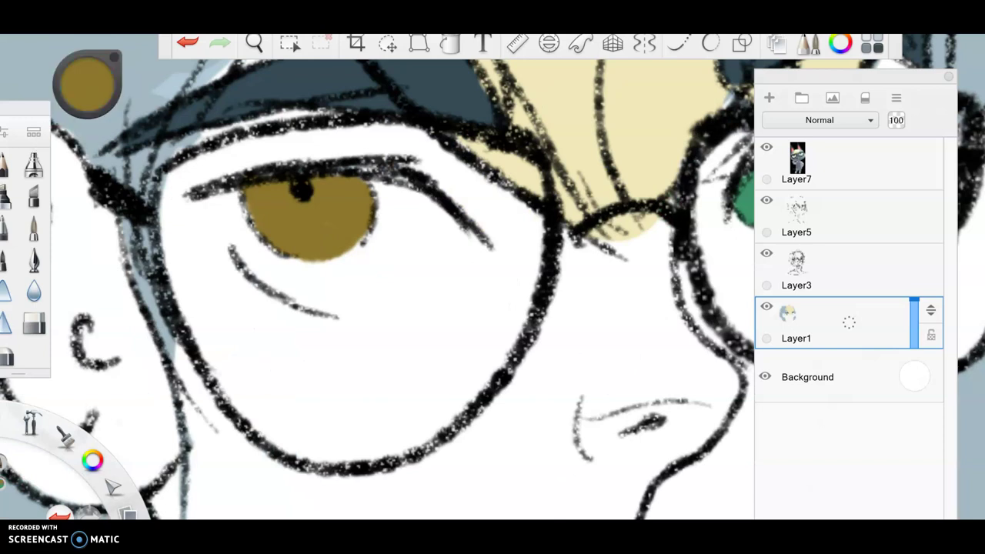
left_click_drag(87, 84, 69, 85)
scroll(377, 277, "up", 3)
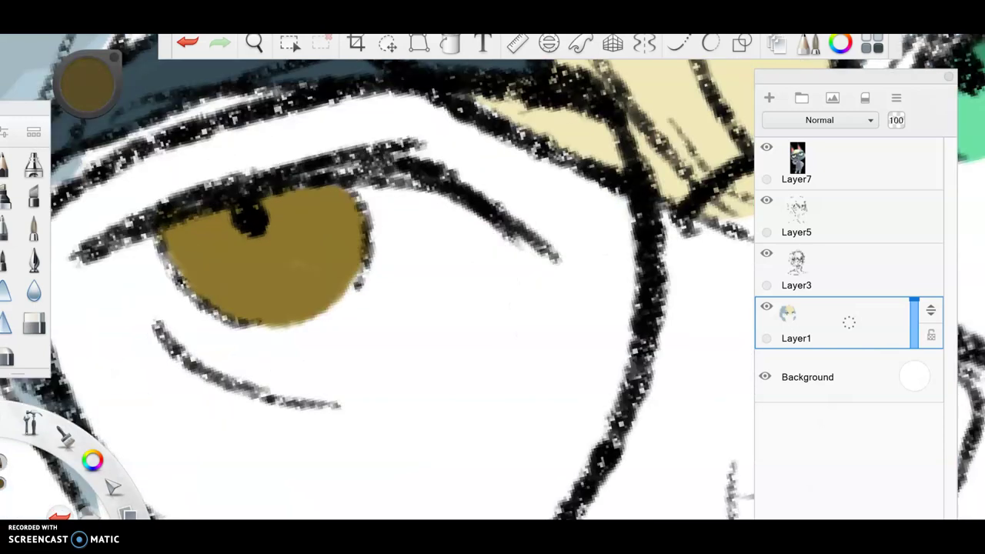
mouse_move(220, 311)
left_mouse_down()
mouse_move(223, 219)
mouse_move(180, 231)
mouse_move(163, 258)
mouse_move(201, 296)
mouse_move(218, 232)
mouse_move(355, 271)
mouse_move(340, 188)
mouse_move(270, 209)
left_mouse_up()
Add a small lighter gold highlight in the lower part of the golden-brown iris.
scroll(376, 277, "down", 5)
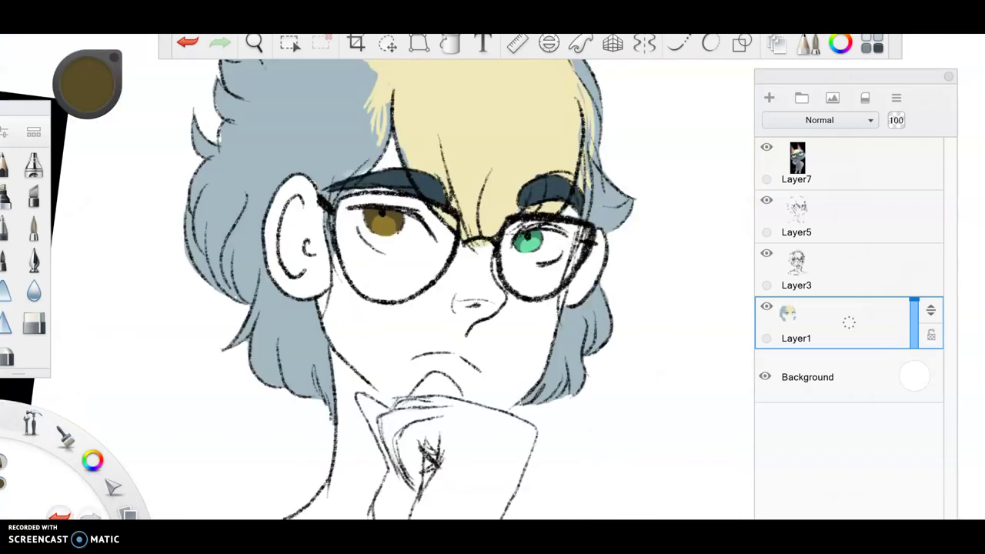
scroll(377, 277, "up", 3)
left_click_drag(86, 83, 87, 63)
left_click_drag(177, 261, 196, 254)
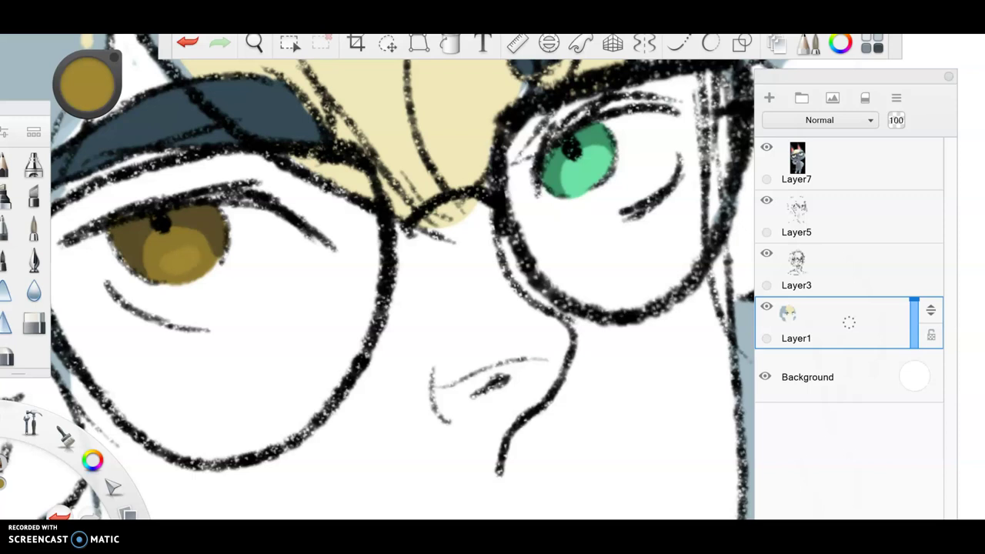
Sample the iris green, lighten it and paint a small highlight in the lower part of the green iris.
left_click(87, 83)
left_click(585, 166, "alt")
left_click_drag(87, 83, 87, 74)
left_click(586, 174)
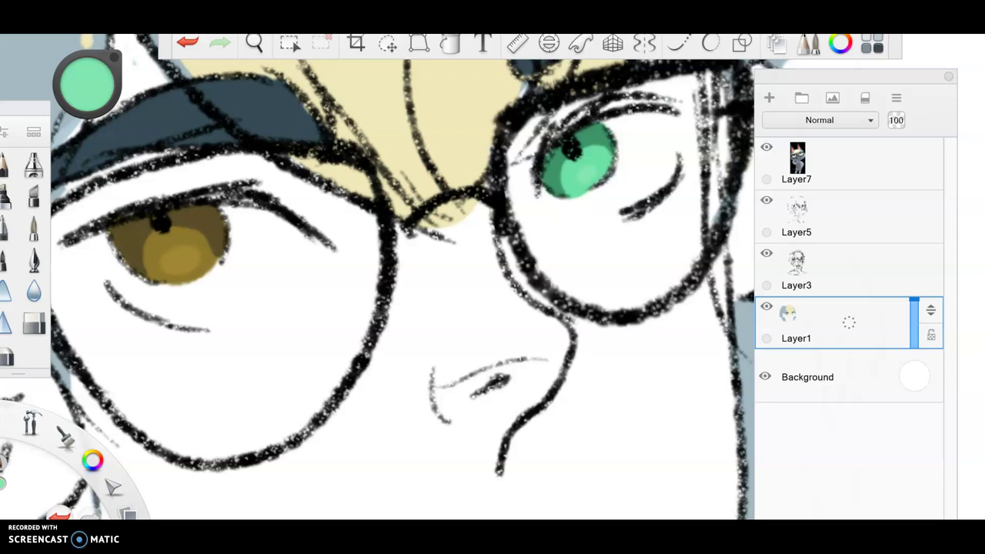
left_click_drag(585, 172, 597, 166)
scroll(377, 277, "down", 10)
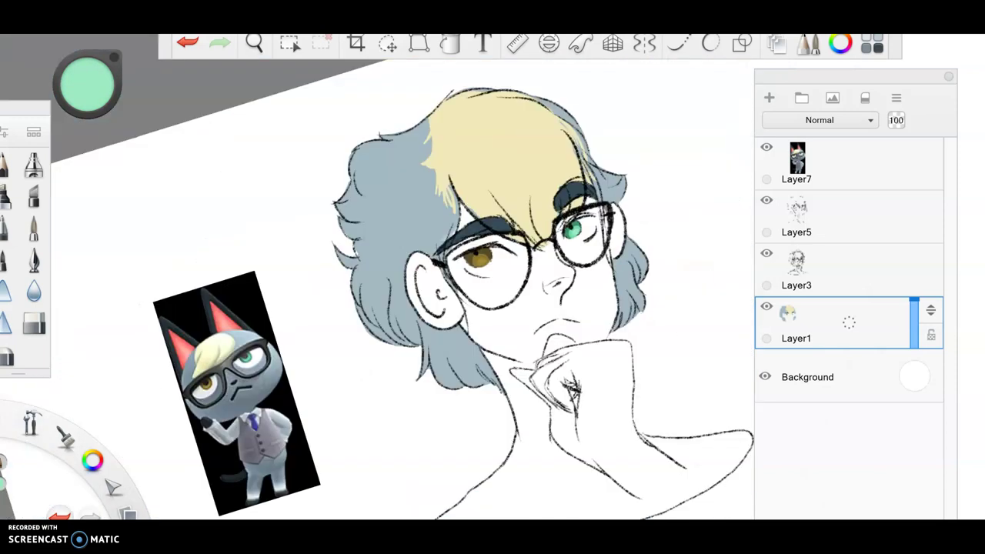
scroll(554, 308, "up", 10)
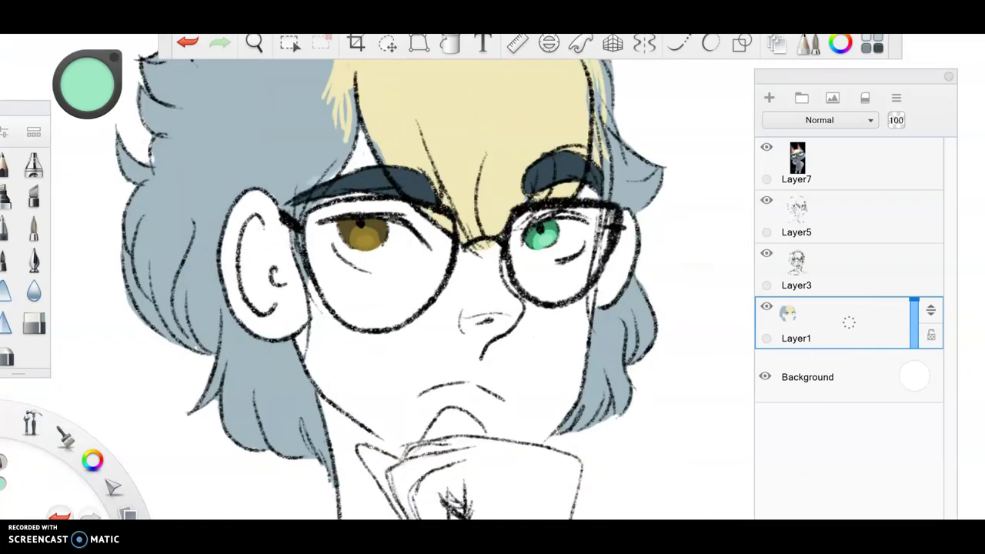
scroll(397, 200, "up", 5)
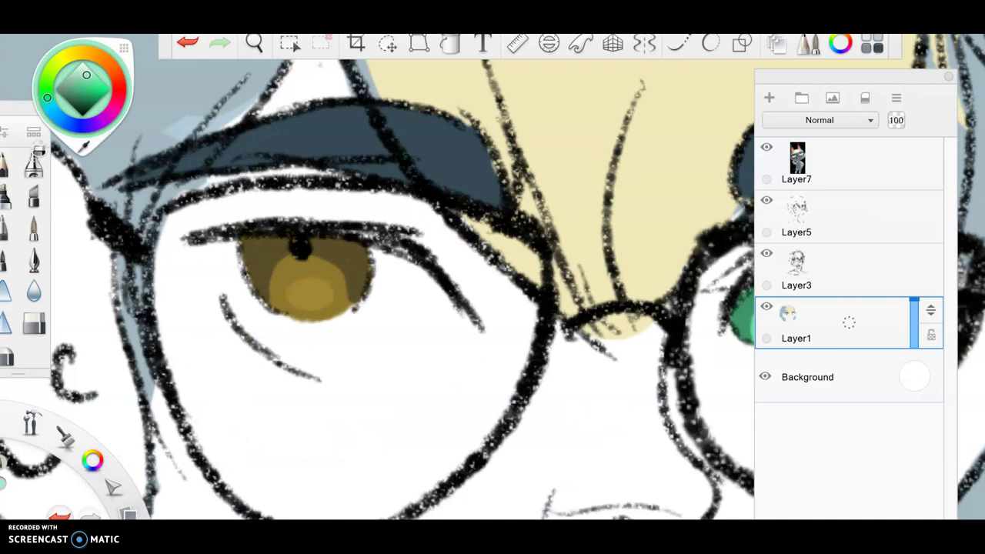
left_click_drag(87, 83, 87, 115)
mouse_move(302, 234)
left_mouse_down()
mouse_move(314, 257)
mouse_move(291, 265)
left_mouse_up()
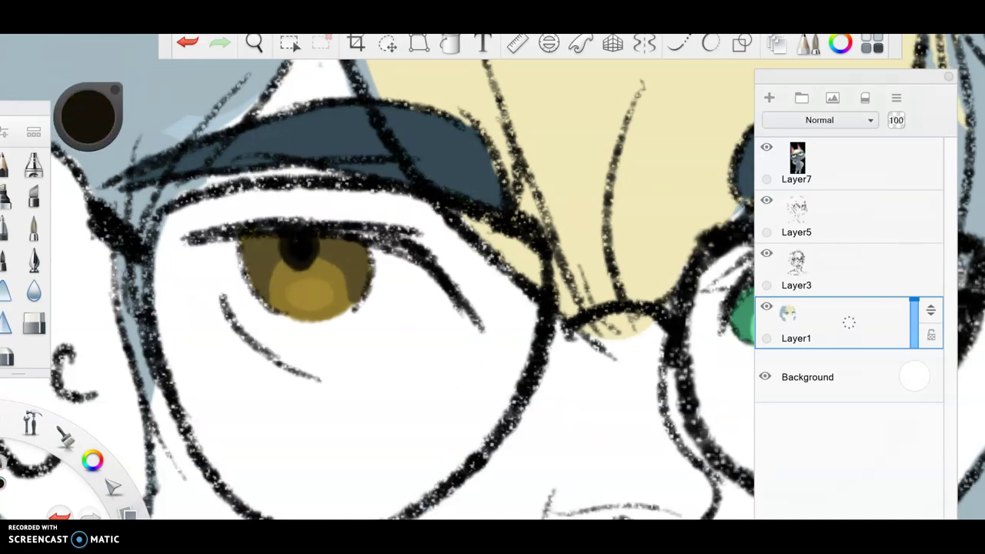
left_click(186, 42)
Paint a dark brown ring around the pupil in the golden-brown iris and a dark green ring around the pupil in the green iris.
scroll(377, 277, "up", 5)
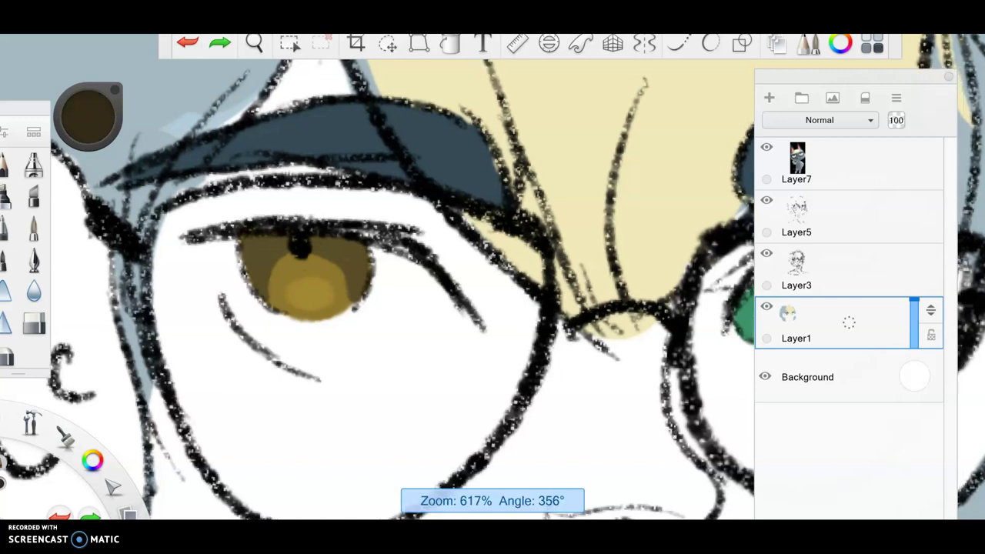
mouse_move(235, 196)
left_mouse_down()
mouse_move(262, 264)
mouse_move(219, 216)
left_mouse_up()
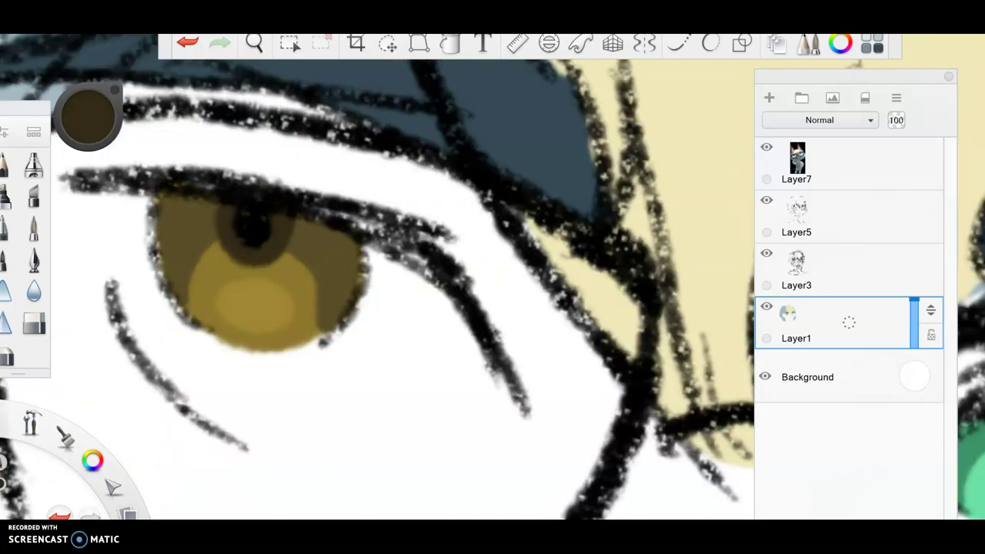
scroll(377, 277, "down", 5)
scroll(527, 307, "up", 6)
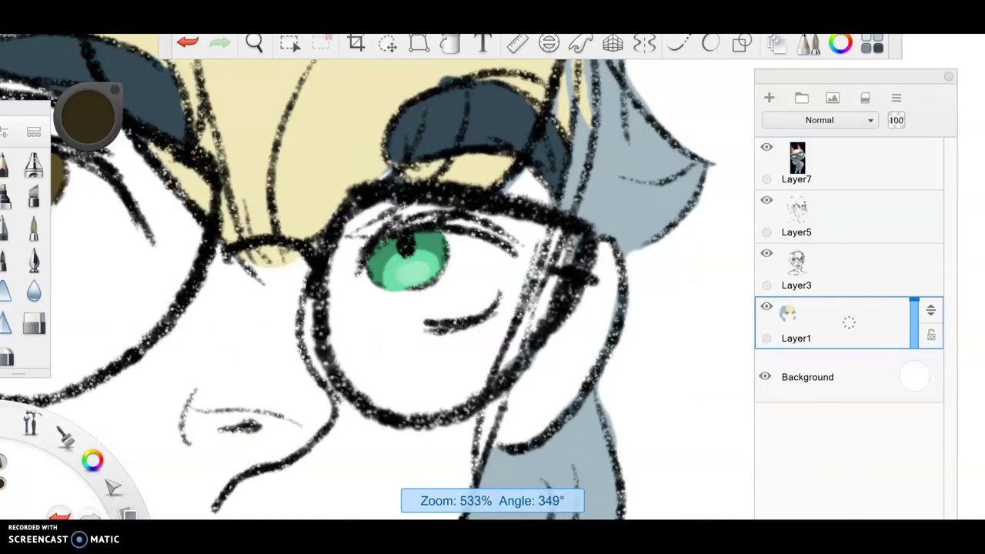
left_click_drag(87, 115, 87, 143)
left_click_drag(316, 227, 361, 277)
left_click_drag(343, 211, 377, 261)
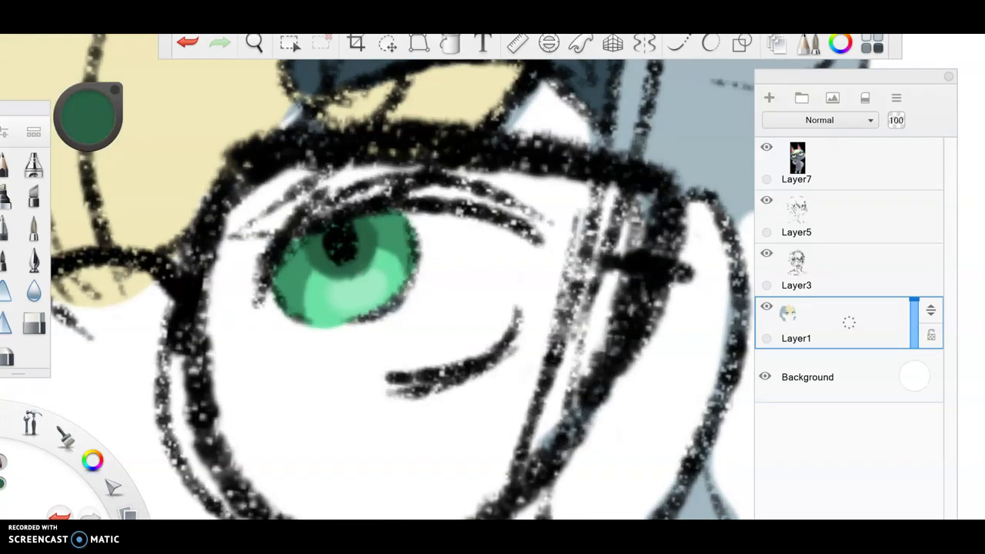
Create a new layer below the colour layer and paint light grey shadows on the whites of both eyes under the upper lids.
scroll(492, 277, "up", 1)
scroll(492, 277, "down", 5)
scroll(377, 277, "down", 5)
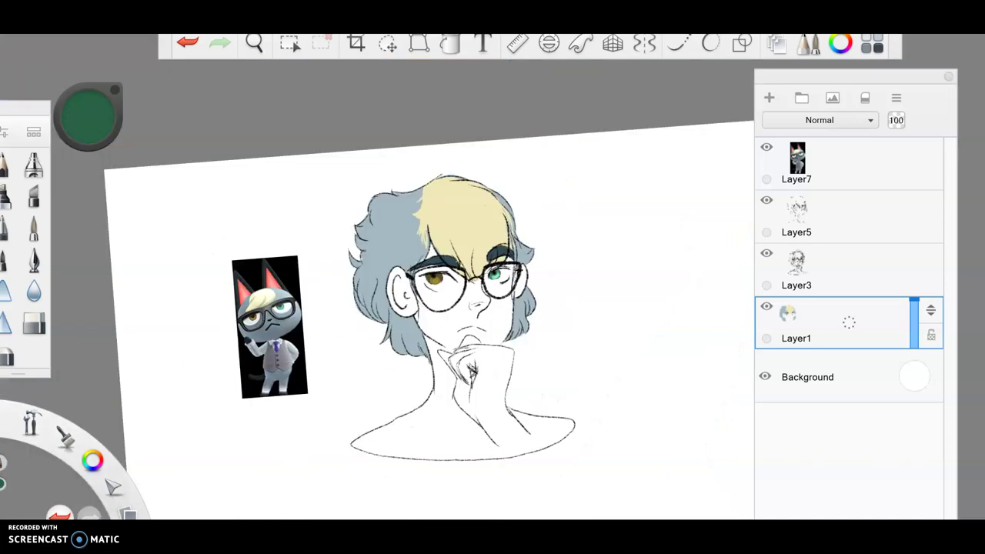
scroll(377, 277, "up", 5)
left_click_drag(270, 277, 362, 277)
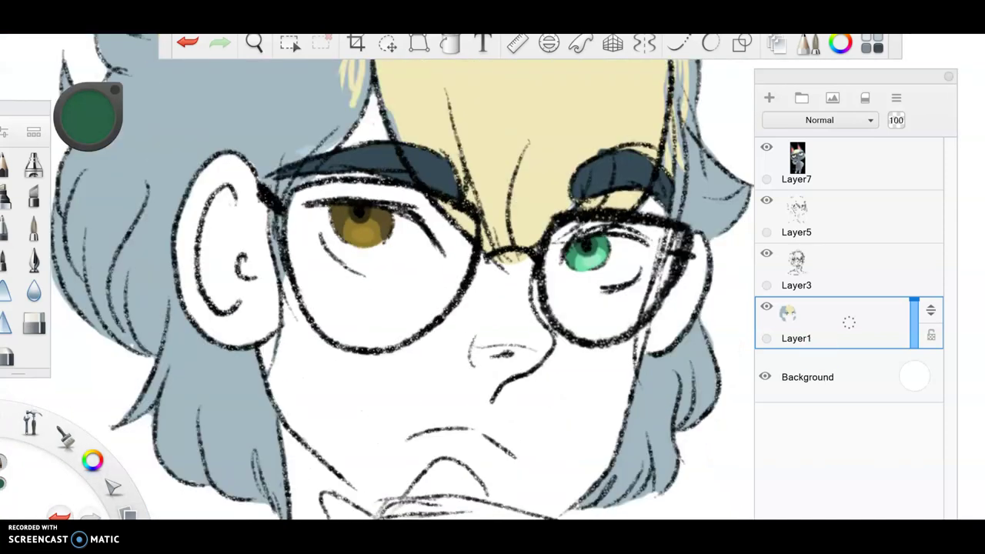
key("ctrl+shift+n")
key("ctrl+l")
mouse_move(87, 115)
left_mouse_down()
mouse_move(88, 92)
mouse_move(87, 104)
left_mouse_up()
scroll(469, 261, "up", 4)
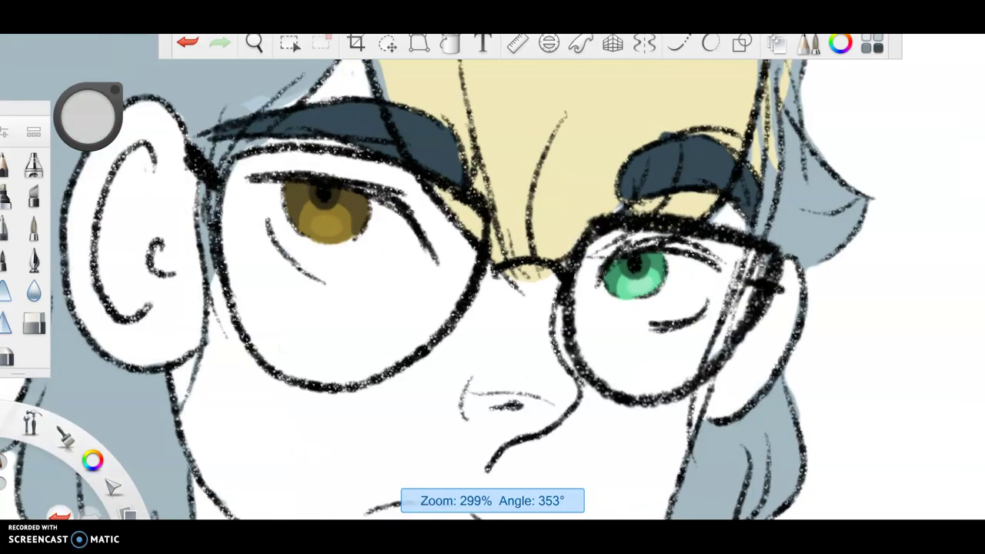
mouse_move(323, 194)
left_mouse_down()
mouse_move(427, 271)
mouse_move(396, 228)
left_mouse_up()
left_click_drag(340, 176, 406, 224)
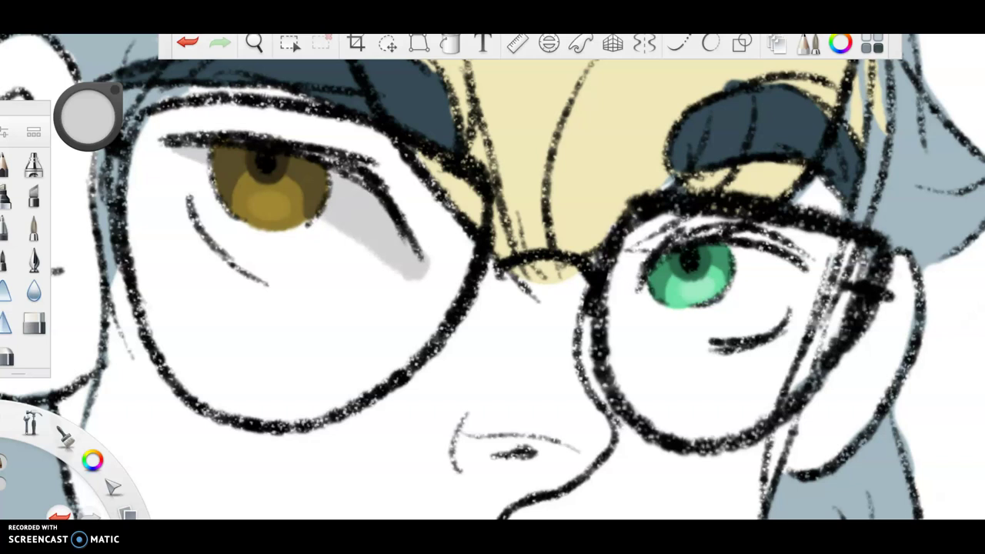
mouse_move(729, 280)
left_mouse_down()
mouse_move(791, 273)
mouse_move(809, 284)
left_mouse_up()
mouse_move(736, 263)
left_mouse_down()
mouse_move(793, 257)
mouse_move(777, 250)
left_mouse_up()
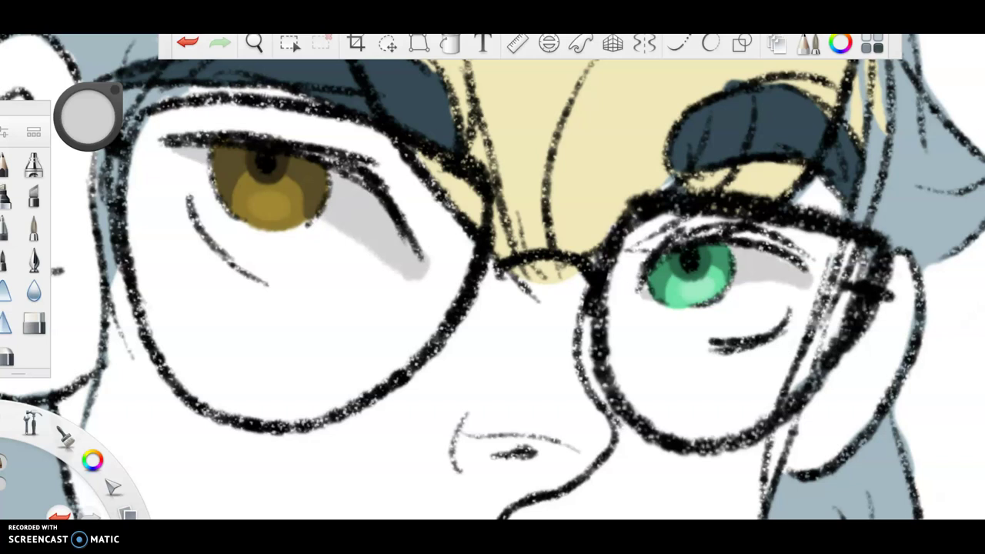
On a new layer above the colour layer, outline the hand and wrist as a glove in near-black blue and fill it.
scroll(492, 277, "down", 5)
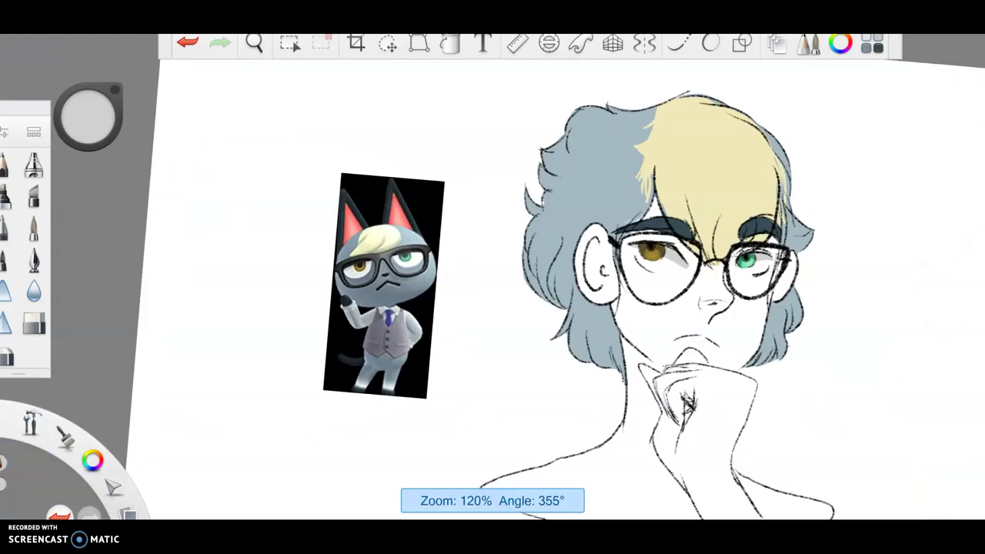
scroll(492, 277, "up", 3)
scroll(493, 277, "right", 2)
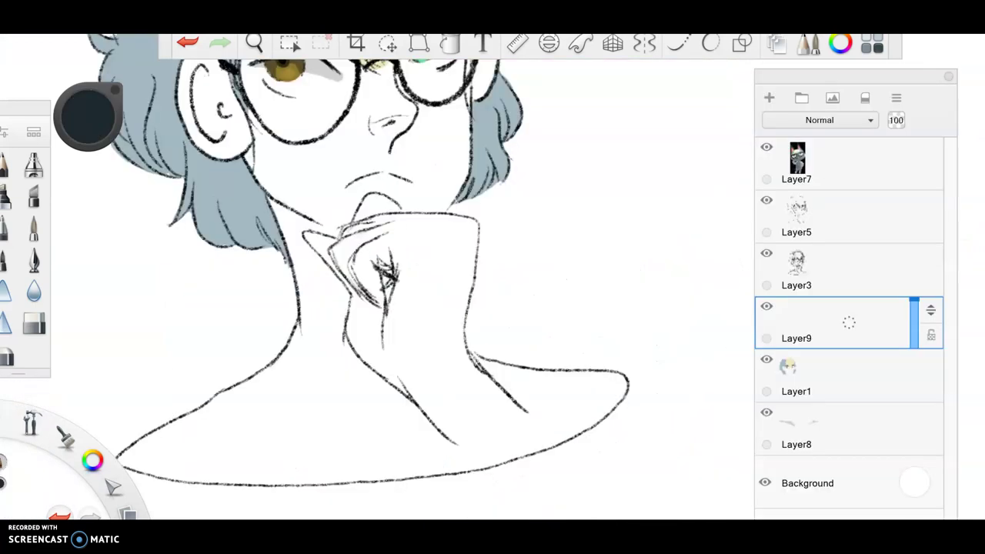
mouse_move(433, 434)
left_mouse_down()
mouse_move(475, 415)
mouse_move(505, 383)
left_mouse_up()
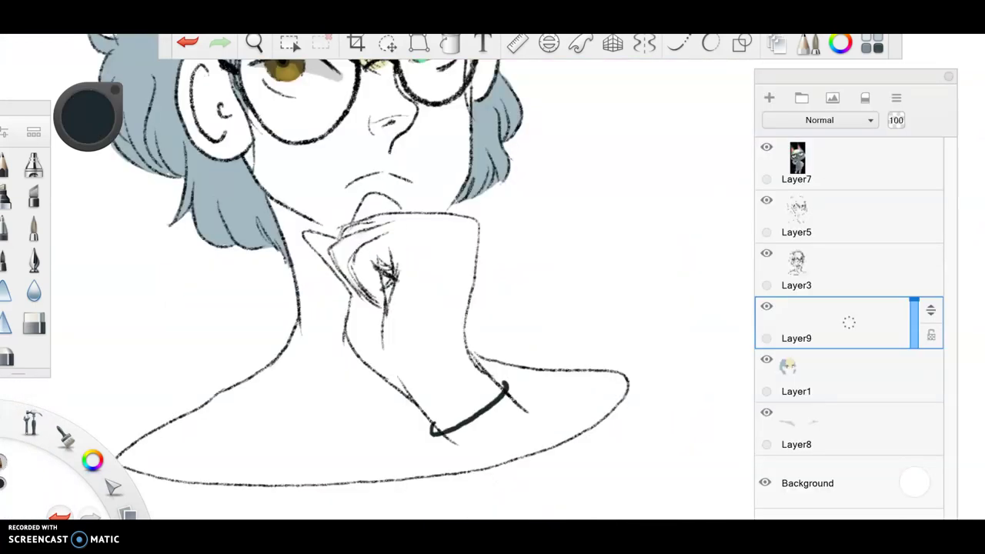
mouse_move(434, 424)
left_mouse_down()
mouse_move(424, 404)
mouse_move(363, 361)
mouse_move(338, 274)
mouse_move(304, 232)
mouse_move(346, 243)
left_mouse_up()
scroll(423, 231, "up", 5)
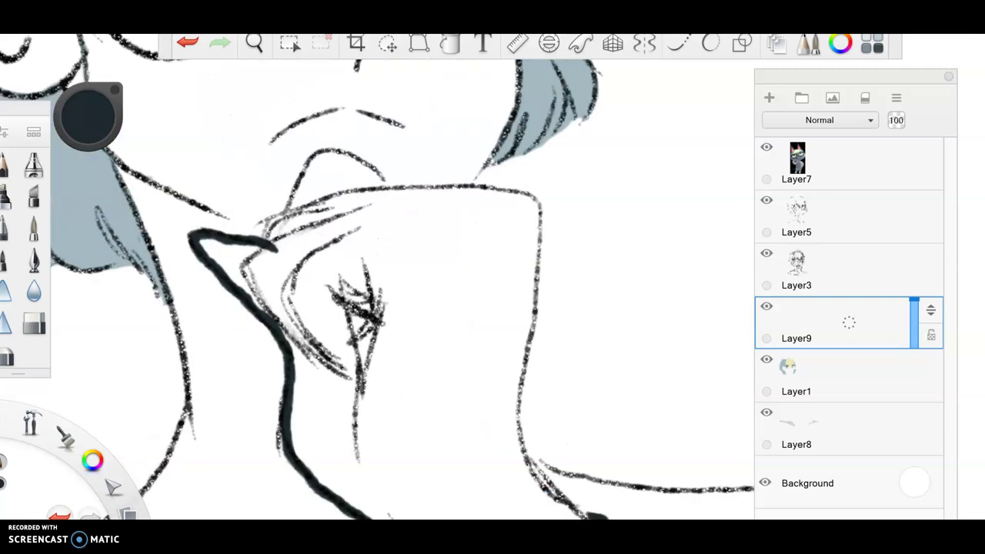
mouse_move(541, 198)
left_mouse_down()
mouse_move(408, 183)
mouse_move(317, 152)
mouse_move(257, 239)
left_mouse_up()
mouse_move(542, 199)
left_mouse_down()
mouse_move(530, 440)
mouse_move(590, 518)
left_mouse_up()
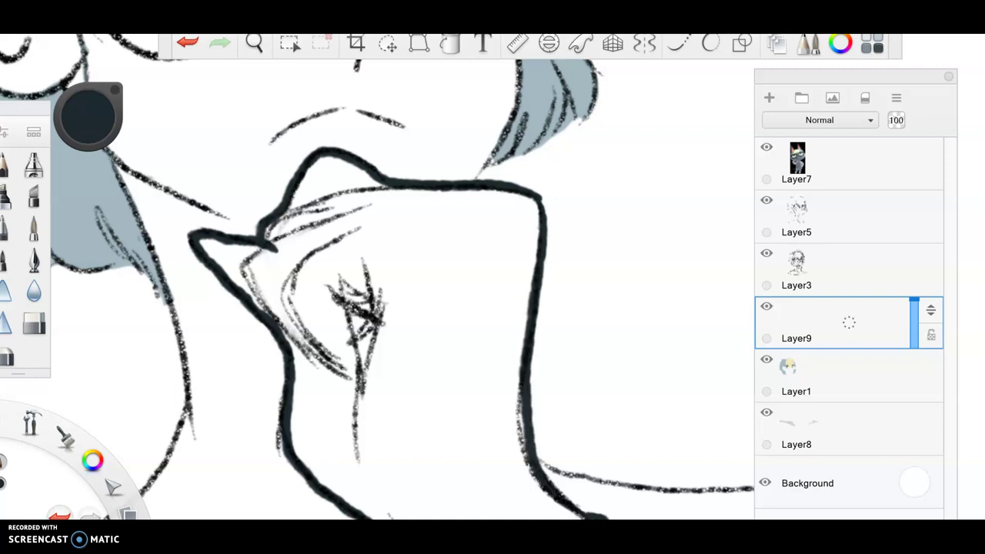
left_click(450, 44)
left_click(416, 346)
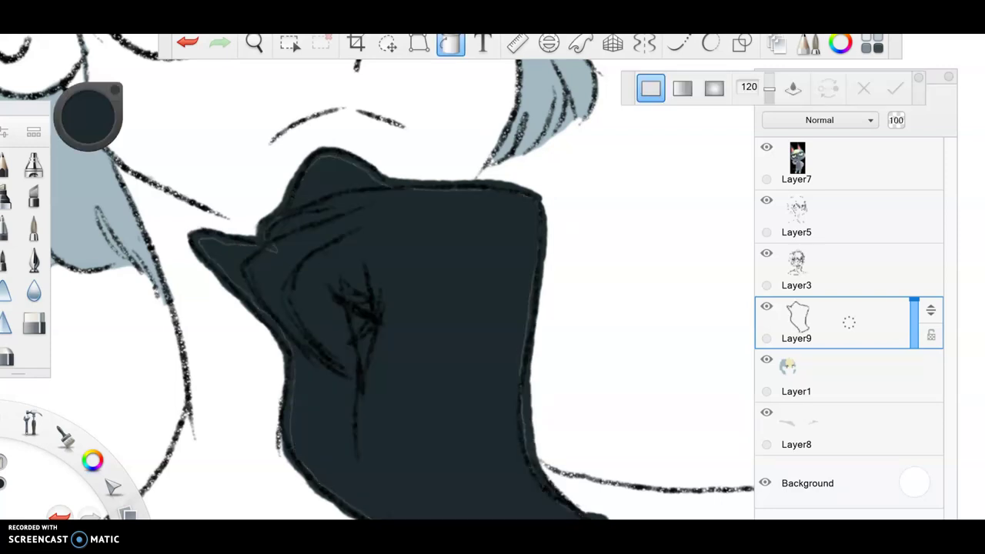
Pick a light grey based on the reference cat's shirt and paint the sleeve below the glove on Layer1.
scroll(377, 277, "down", 5)
scroll(376, 277, "up", 3)
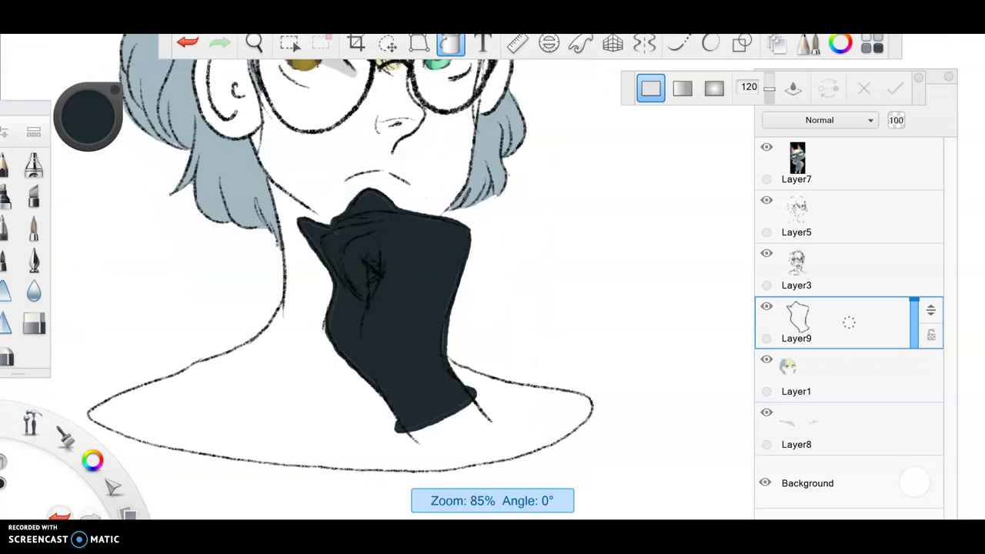
scroll(323, 254, "down", 5)
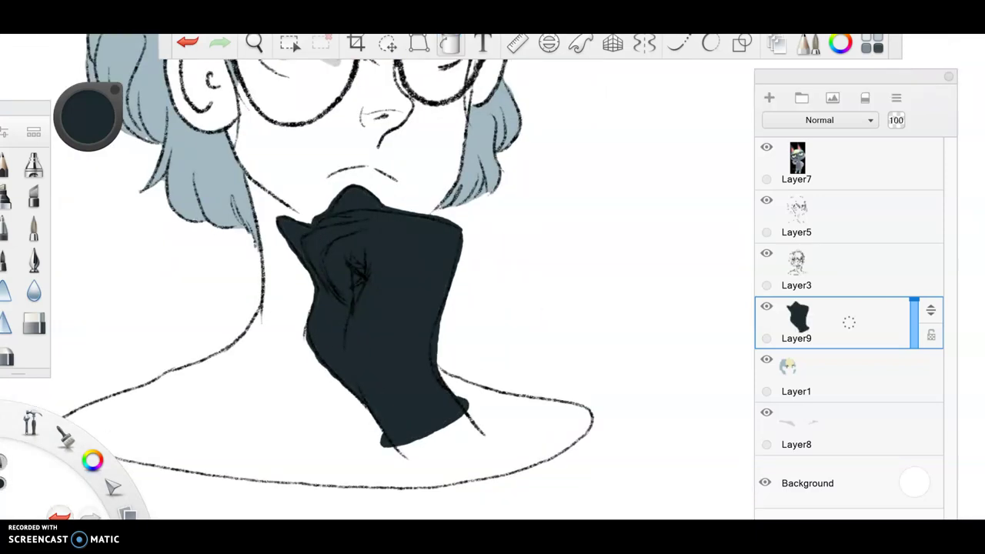
scroll(323, 254, "up", 2)
scroll(324, 254, "down", 1)
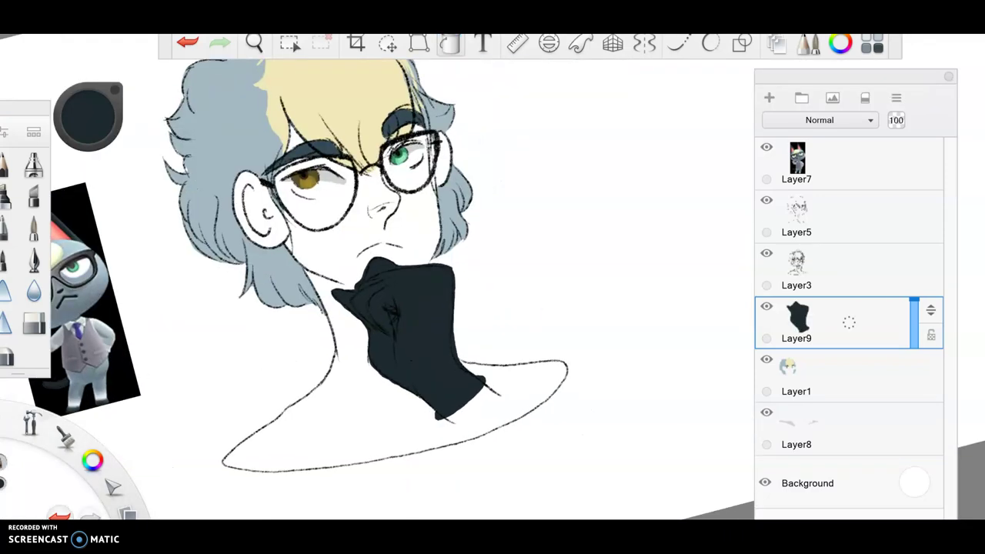
scroll(384, 269, "up", 3)
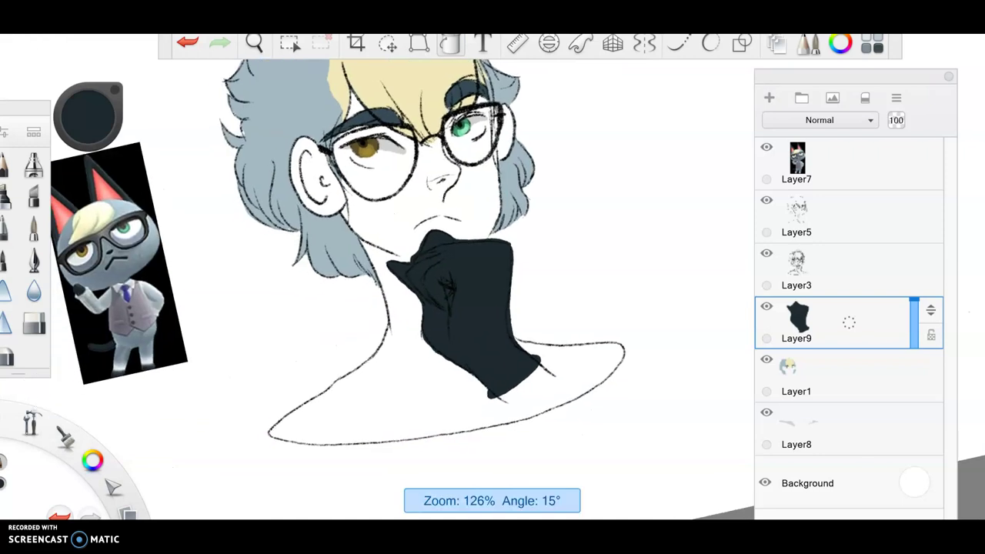
left_click(88, 115)
left_click(83, 177)
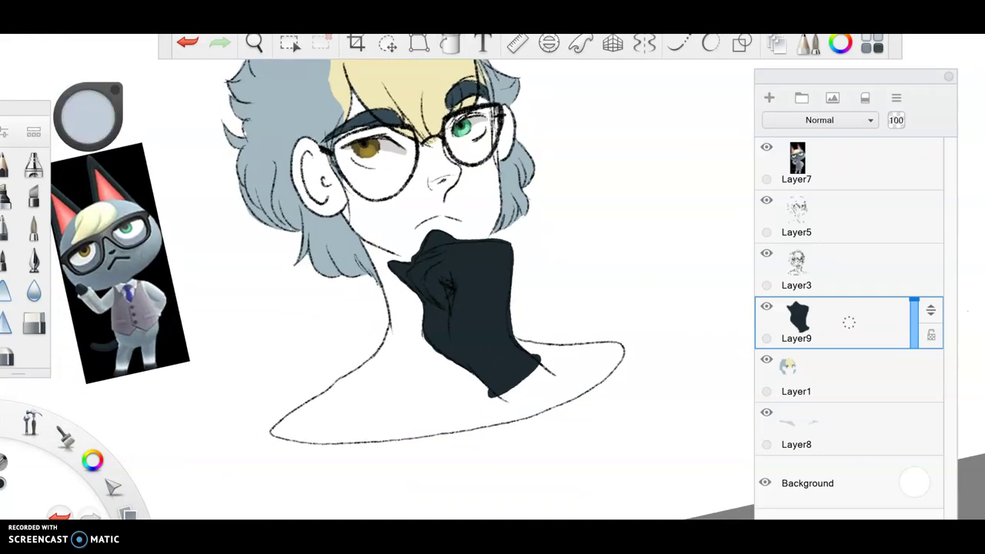
scroll(431, 308, "up", 4)
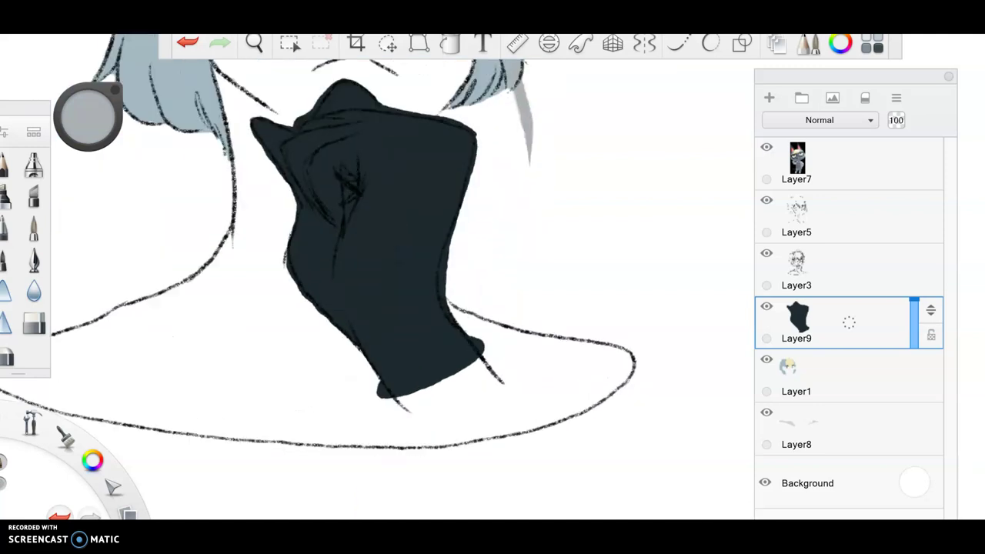
left_click(796, 376)
mouse_move(396, 403)
left_mouse_down()
mouse_move(431, 434)
mouse_move(461, 415)
mouse_move(484, 427)
mouse_move(481, 380)
mouse_move(500, 366)
mouse_move(529, 424)
mouse_move(429, 443)
mouse_move(508, 422)
mouse_move(534, 418)
mouse_move(535, 428)
mouse_move(514, 409)
left_mouse_up()
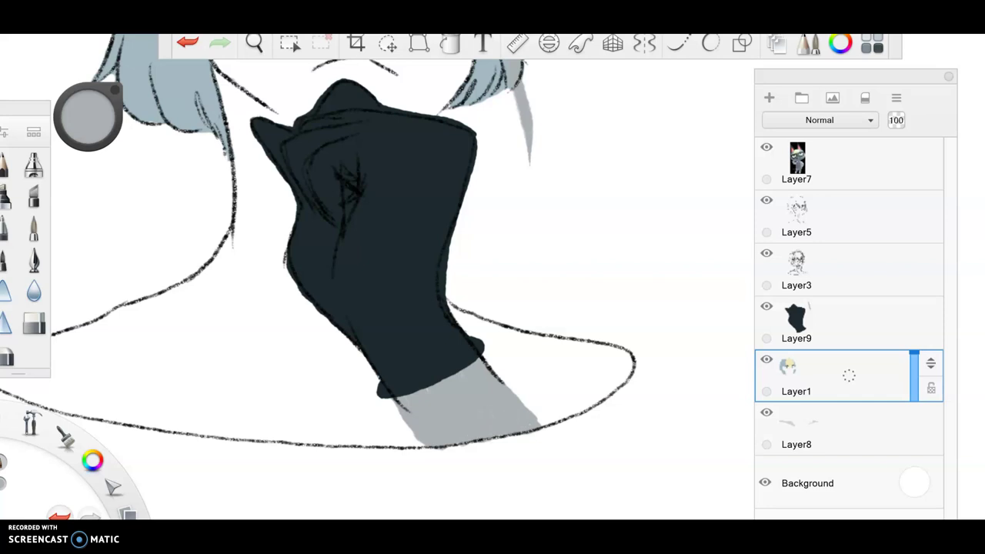
Erase the stray grey stroke beside the hair on the glove layer, Layer9.
scroll(377, 276, "down", 5)
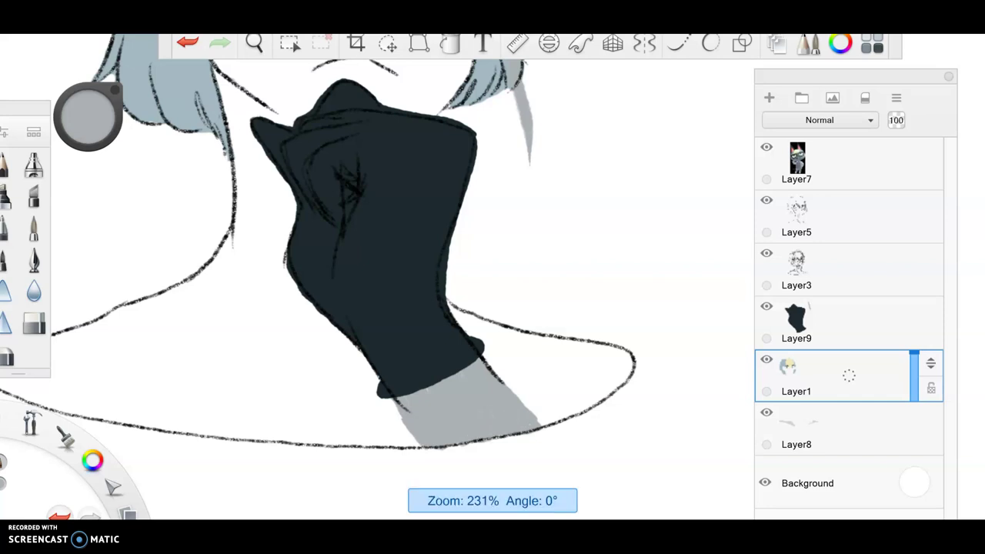
scroll(377, 277, "up", 5)
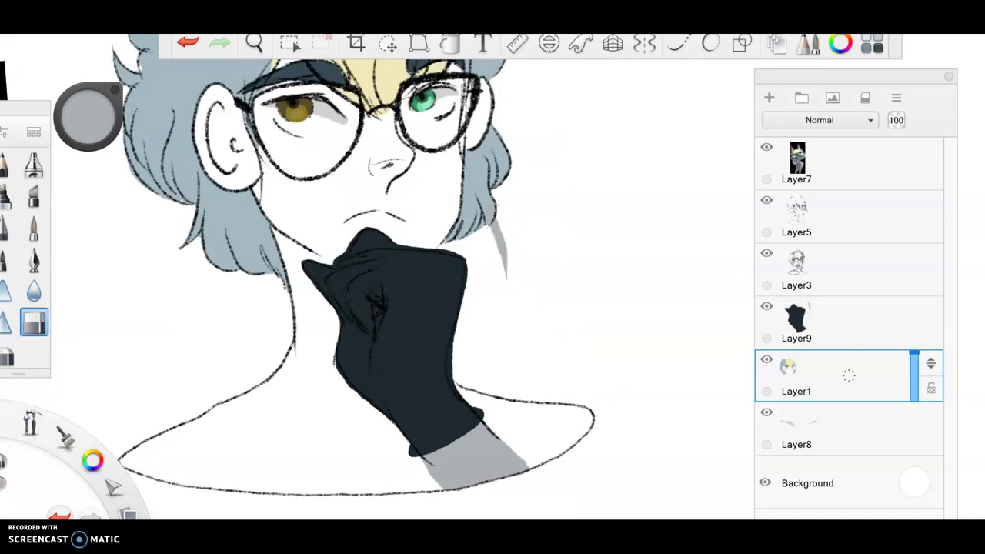
left_click(849, 322)
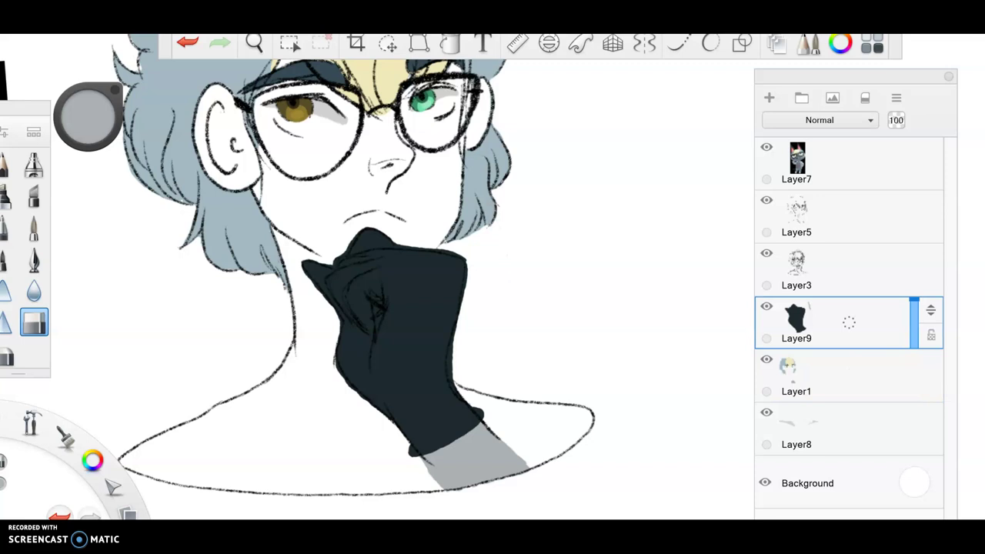
Colour the visible knot and tail of the necktie beside the glove in the purple of the reference cat's tie.
scroll(377, 277, "down", 5)
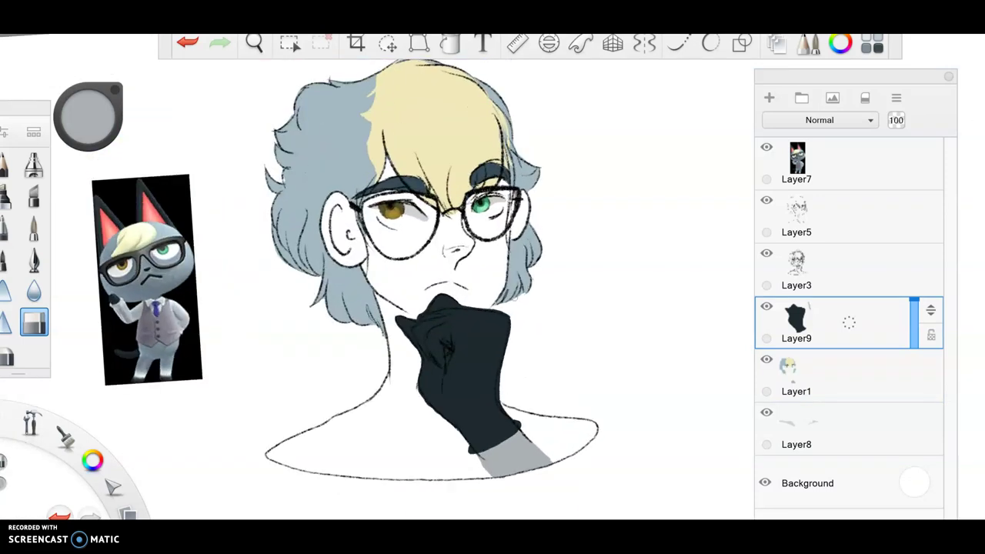
scroll(431, 277, "up", 5)
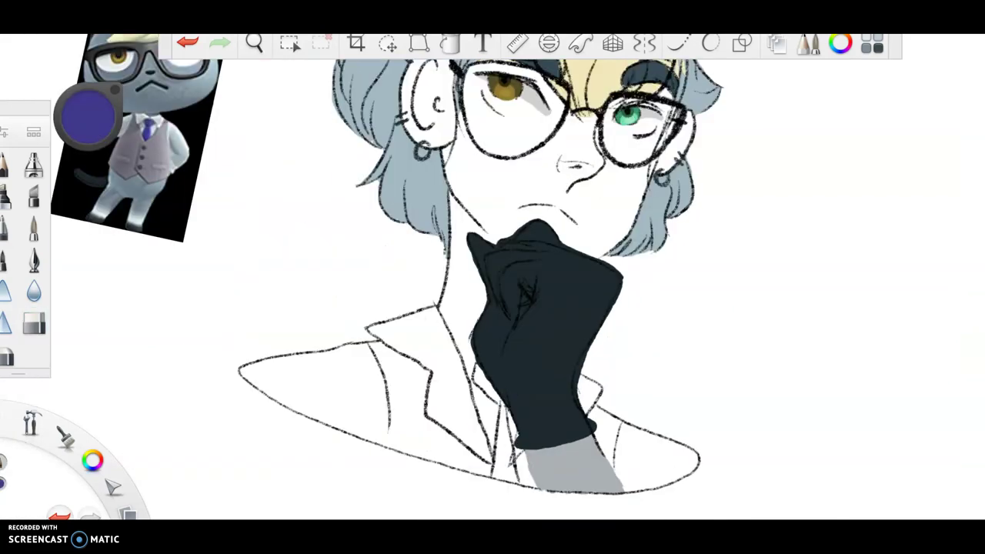
left_click_drag(476, 370, 500, 402)
scroll(538, 292, "up", 5)
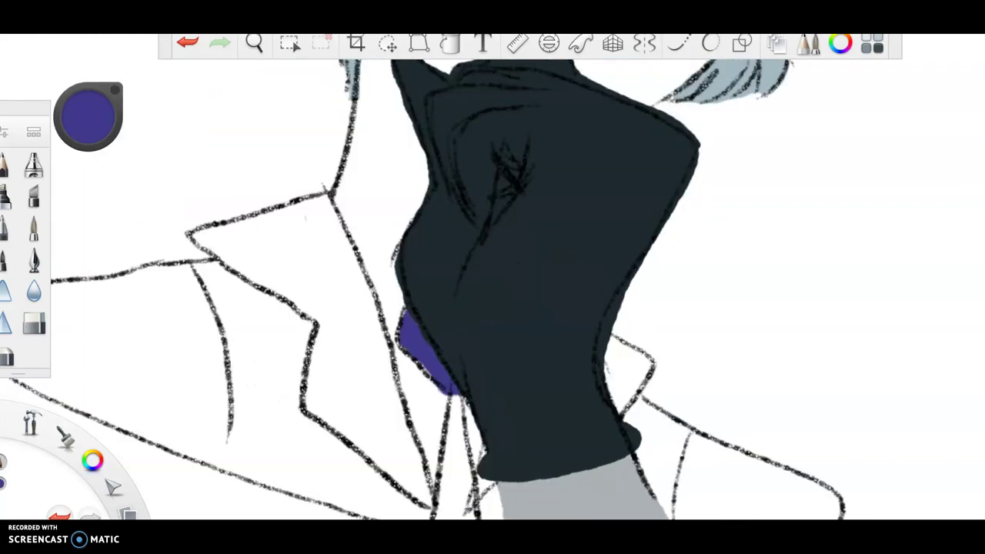
left_click_drag(455, 394, 445, 504)
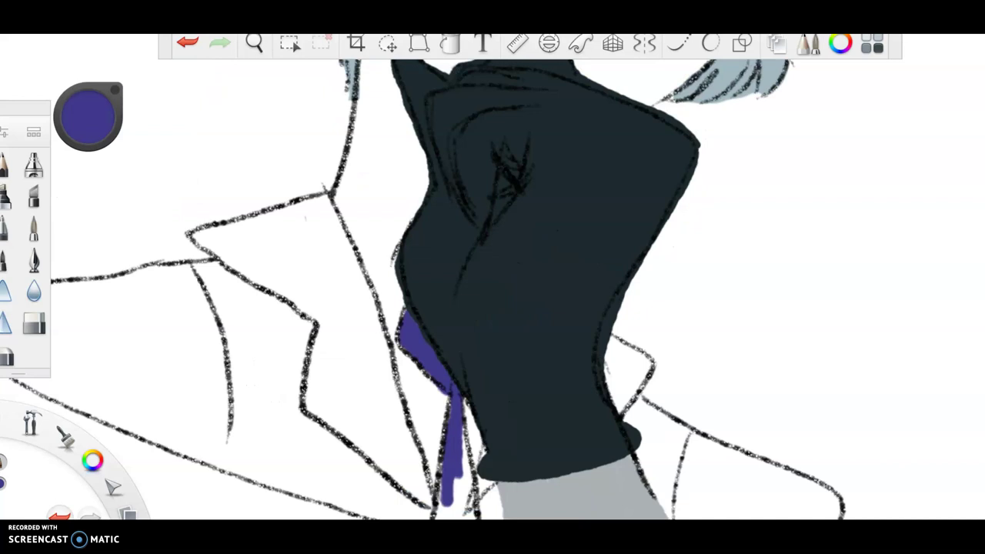
scroll(493, 277, "down", 5)
left_click_drag(509, 359, 517, 408)
mouse_move(510, 354)
left_mouse_down()
mouse_move(497, 420)
mouse_move(525, 426)
left_mouse_up()
Colour the vest area between the shirt collar and the armhole line in the muted purple-grey of the reference cat's vest.
scroll(493, 276, "down", 5)
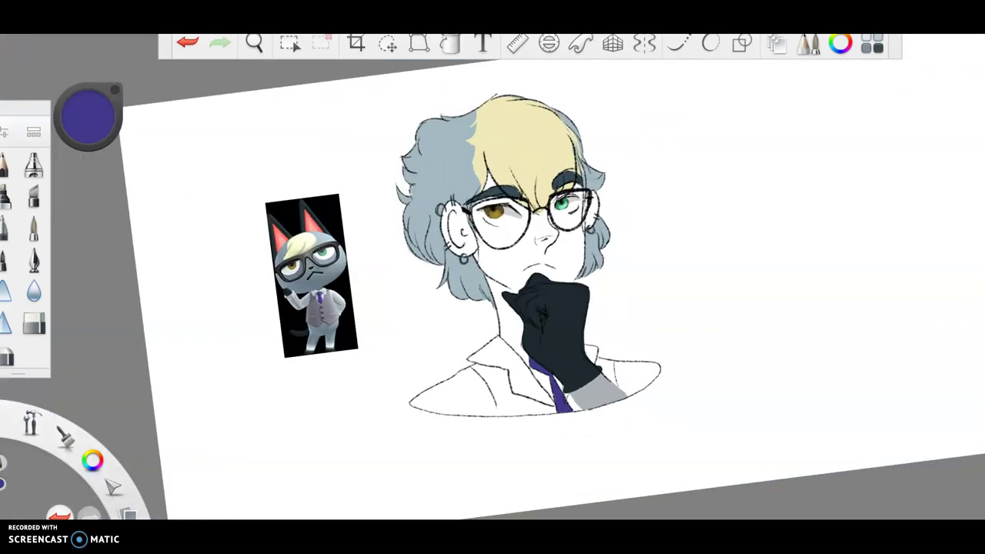
scroll(523, 253, "up", 2)
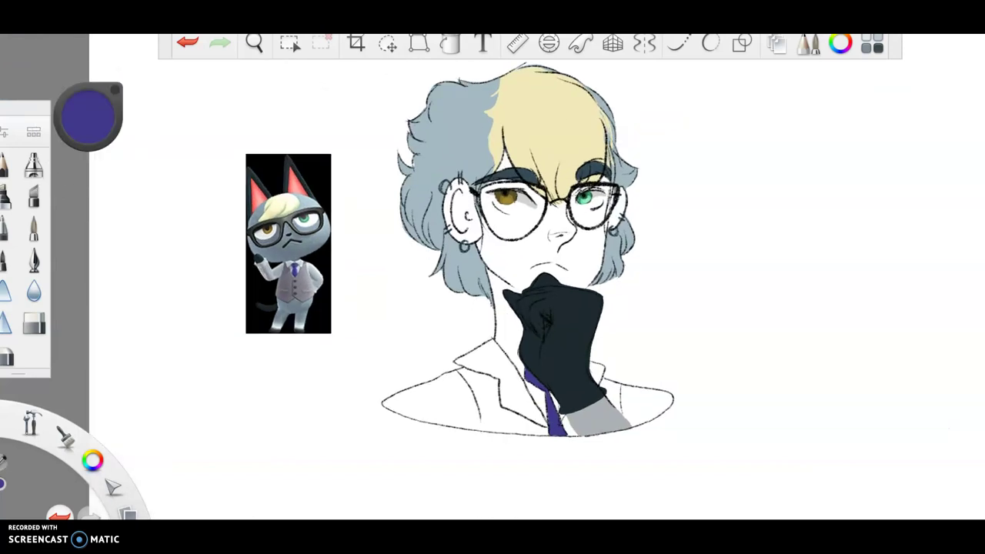
scroll(477, 269, "up", 3)
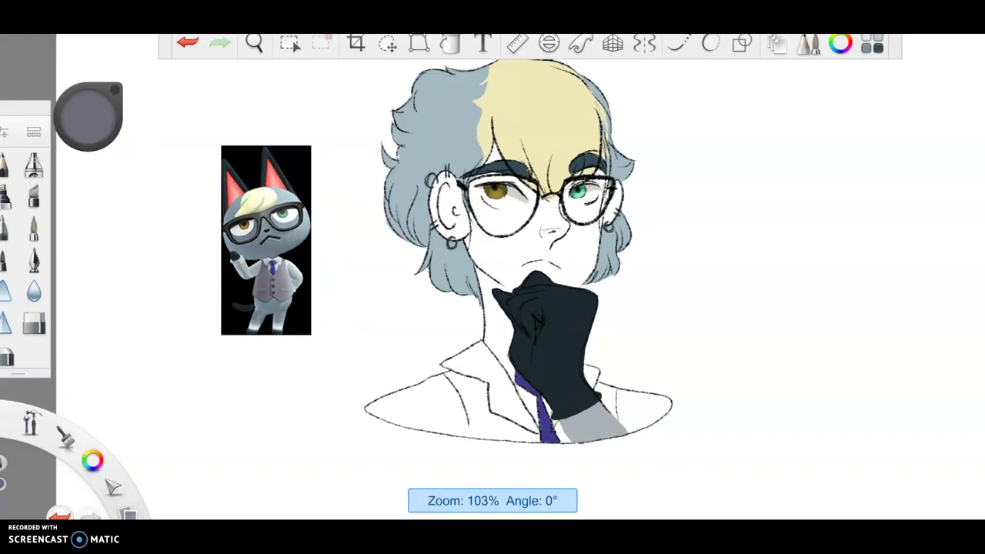
mouse_move(377, 362)
left_mouse_down()
mouse_move(402, 389)
mouse_move(360, 345)
mouse_move(423, 377)
mouse_move(416, 411)
mouse_move(405, 394)
left_mouse_up()
mouse_move(377, 356)
left_mouse_down()
mouse_move(403, 424)
mouse_move(422, 429)
left_mouse_up()
mouse_move(427, 388)
left_mouse_down()
mouse_move(425, 423)
mouse_move(390, 449)
left_mouse_up()
mouse_move(392, 409)
left_mouse_down()
mouse_move(397, 452)
mouse_move(446, 456)
left_mouse_up()
mouse_move(430, 422)
left_mouse_down()
mouse_move(466, 449)
mouse_move(451, 465)
mouse_move(477, 465)
mouse_move(479, 454)
mouse_move(465, 465)
left_mouse_up()
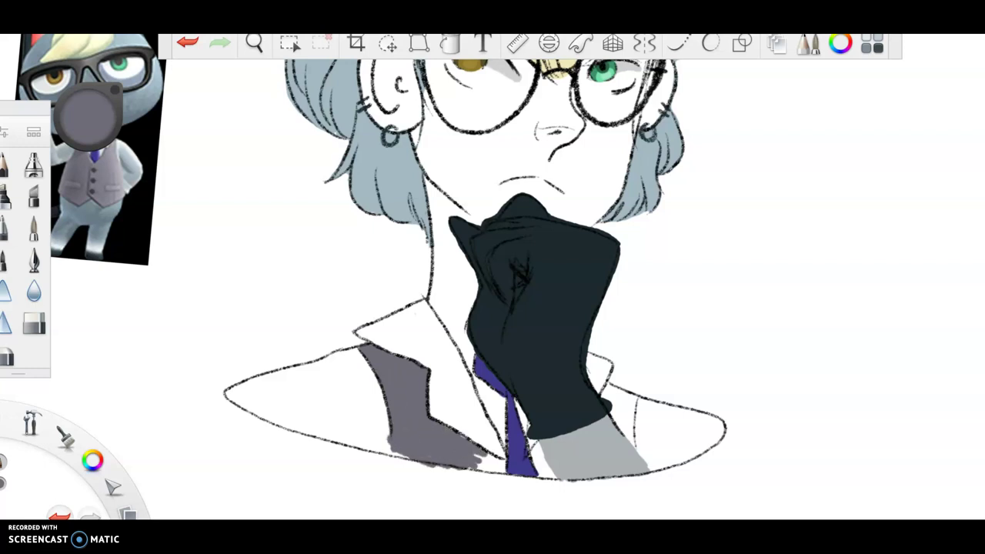